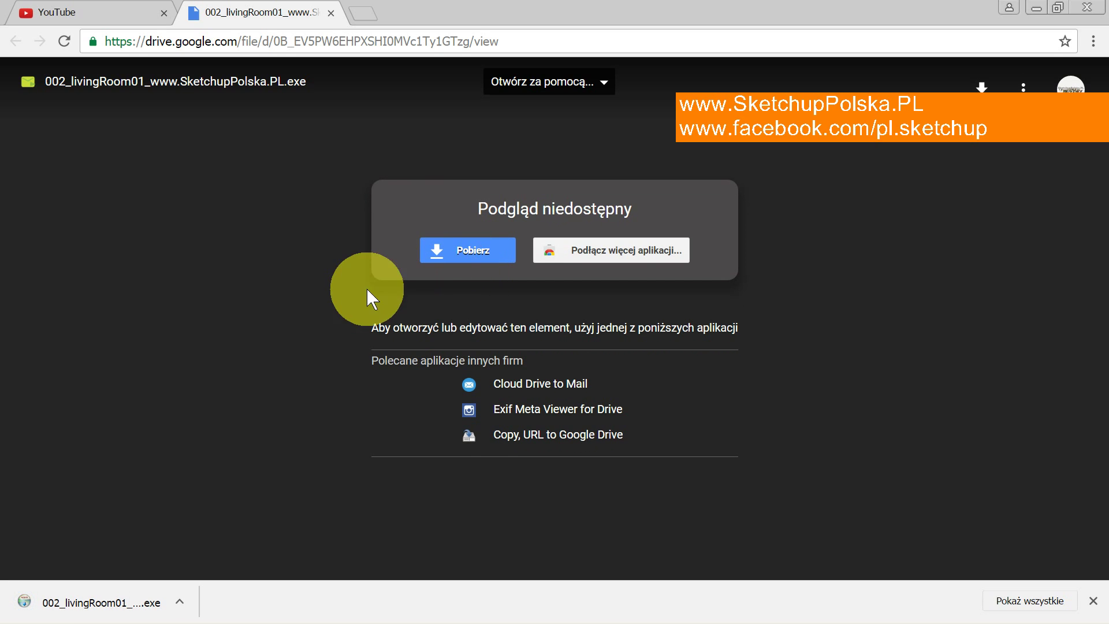
Run the downloaded 002_livingRoom01_www.SketchupPolska.PL.exe installer, install its files to c:\ and close the finished setup.
click(105, 603)
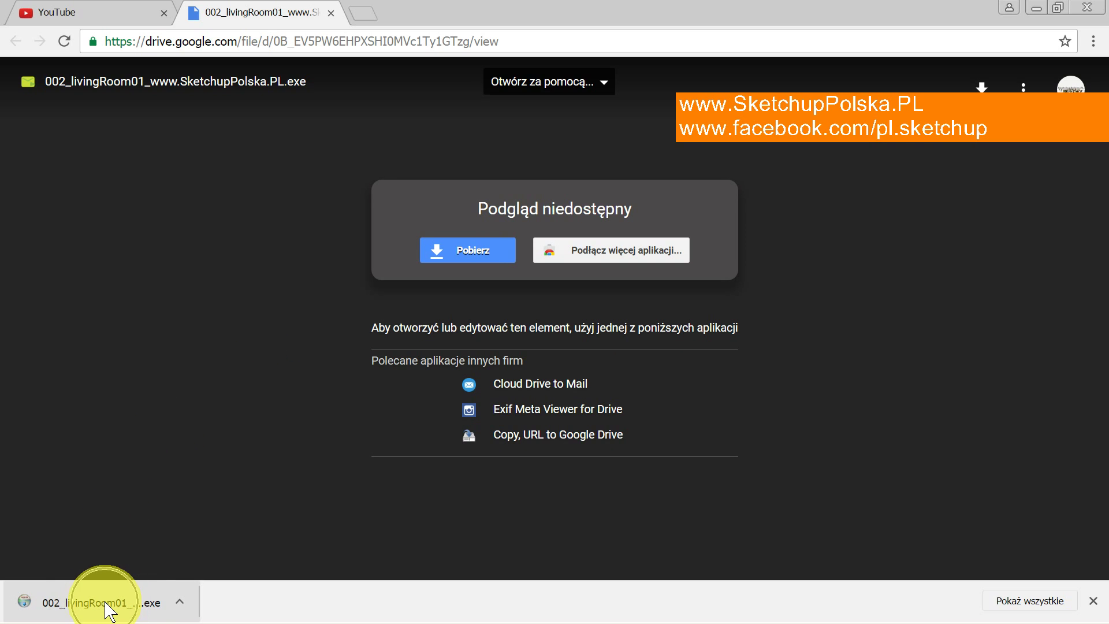
click(106, 603)
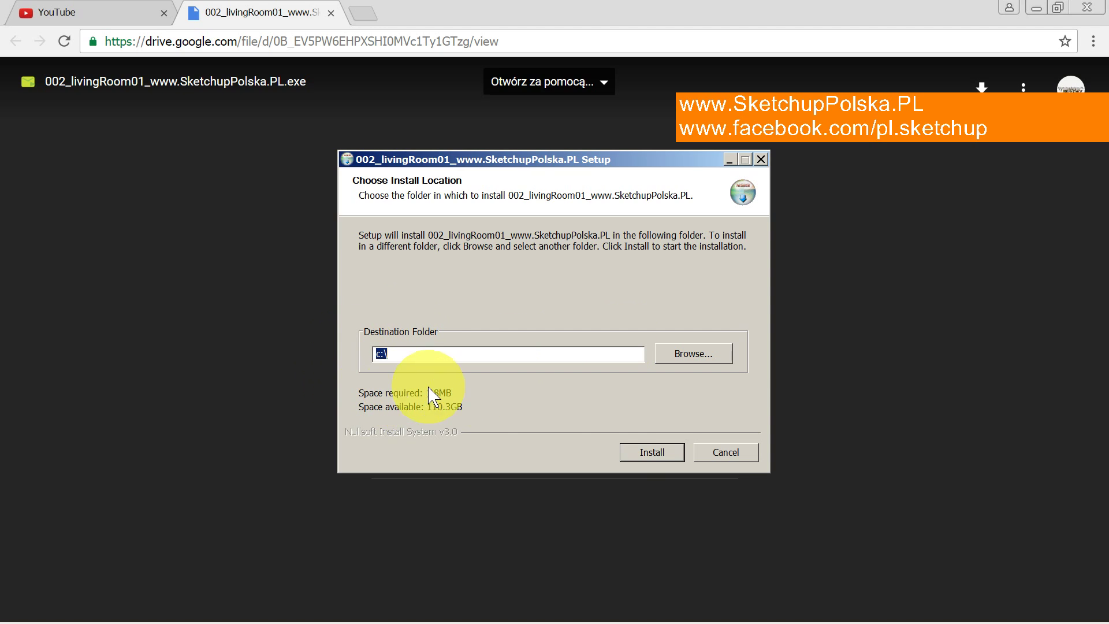
click(659, 452)
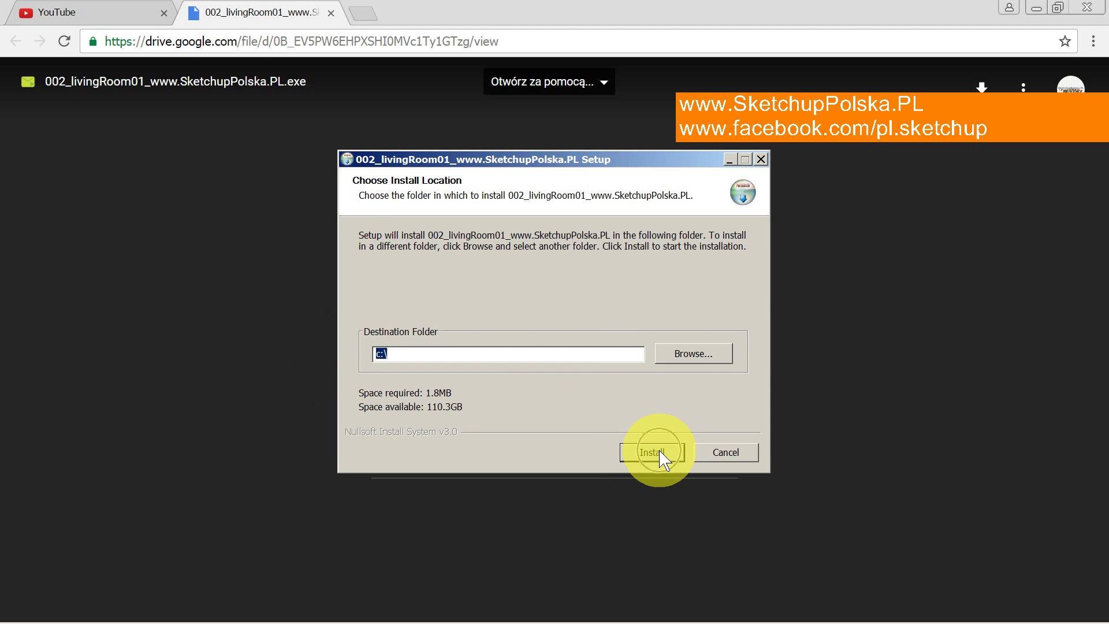
click(659, 452)
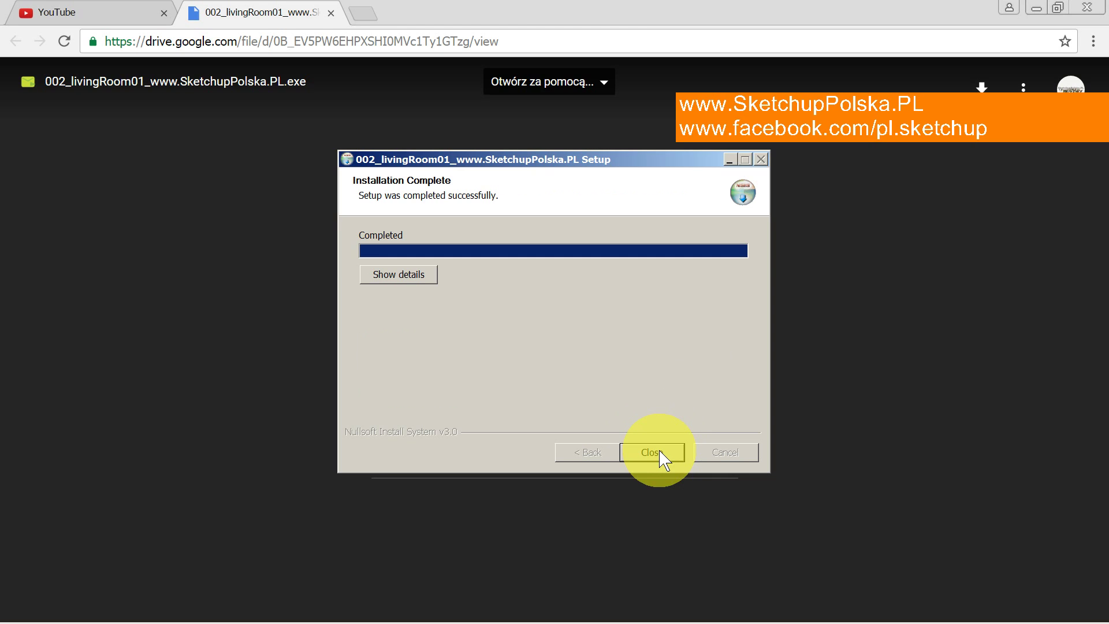
click(660, 452)
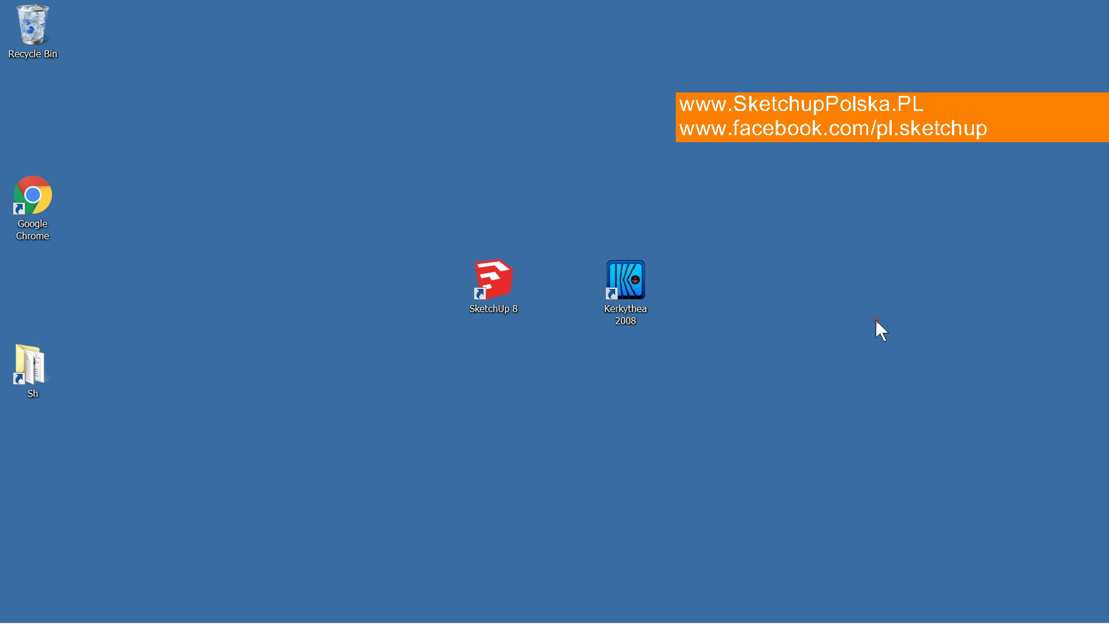
Launch SketchUp 8 and open the model 01_003_Landscape_01 from the 003_Lanscape_01_www.SketchupPolska.PL folder on Local Disk (C:).
double_click(491, 295)
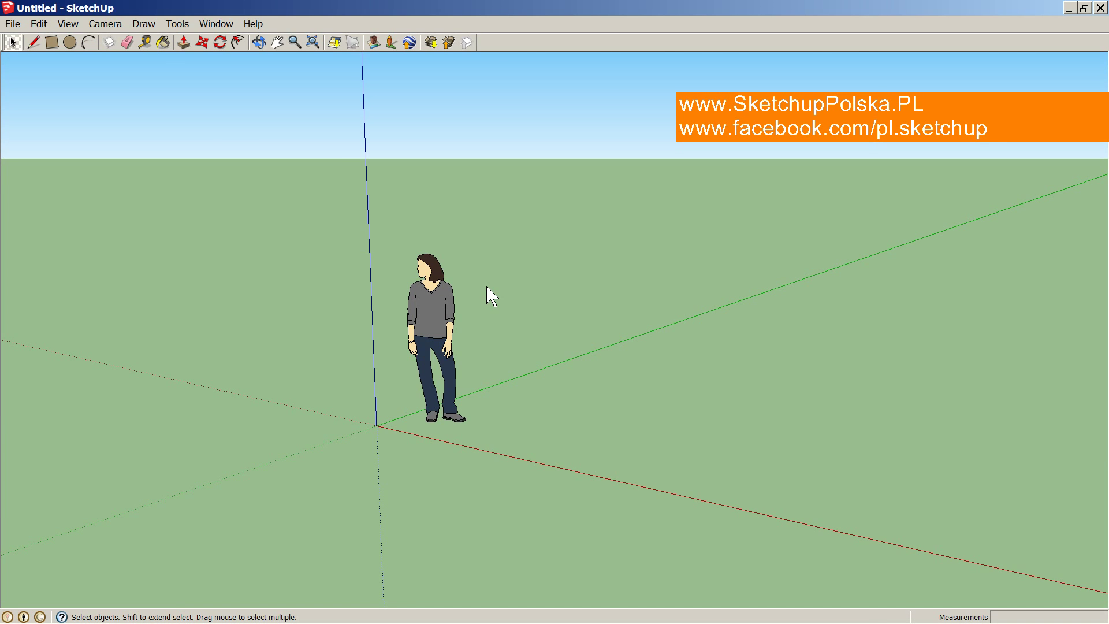
click(14, 26)
click(14, 24)
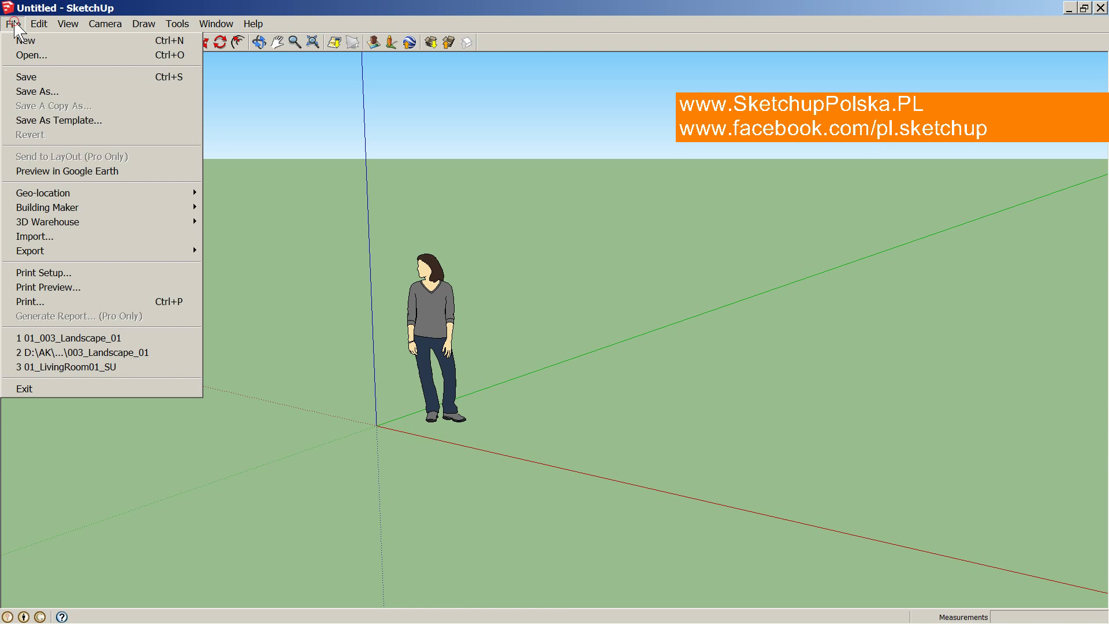
click(24, 56)
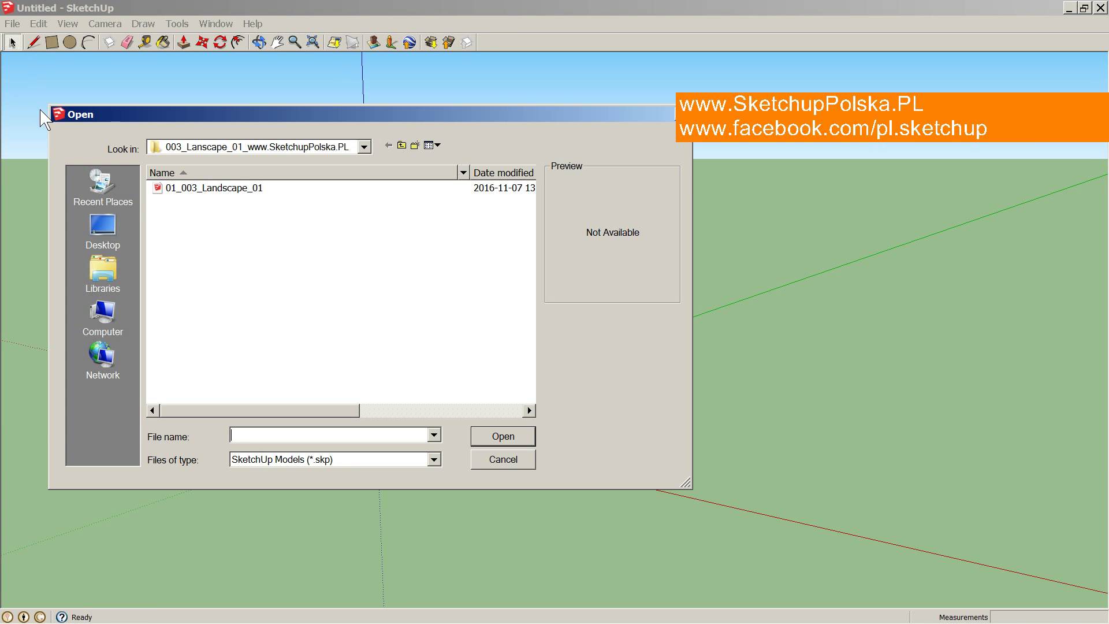
click(102, 318)
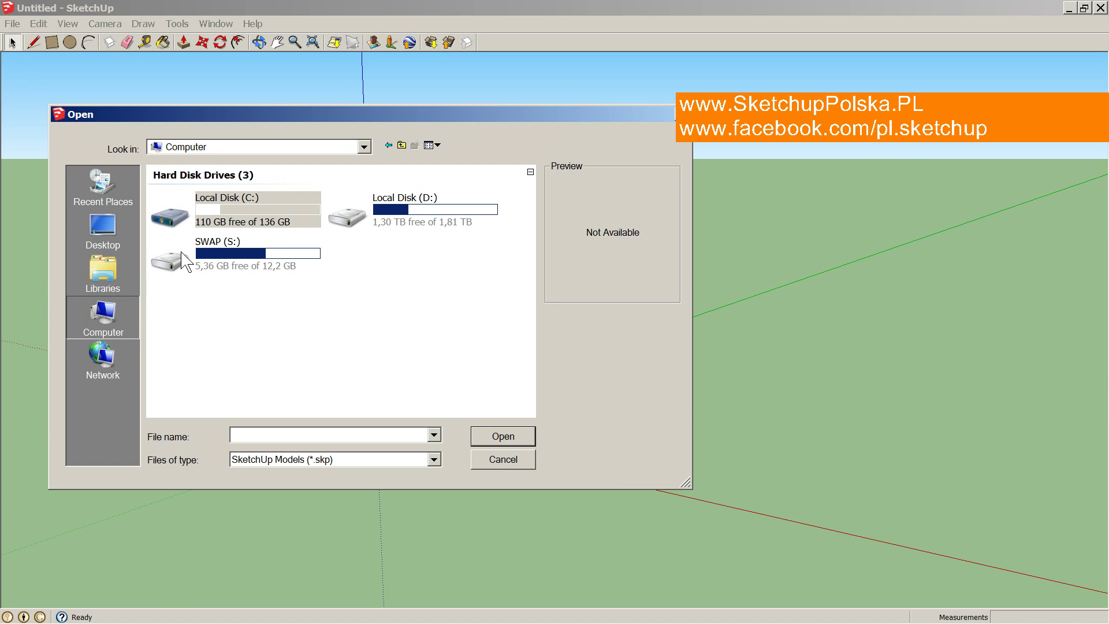
double_click(252, 215)
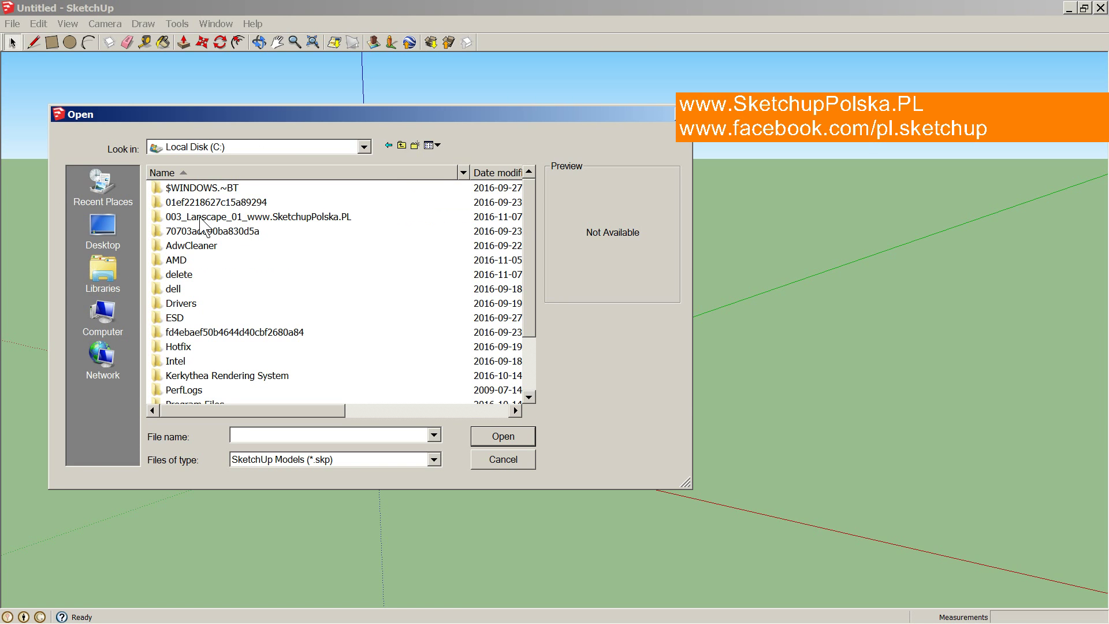
mouse_move(201, 220)
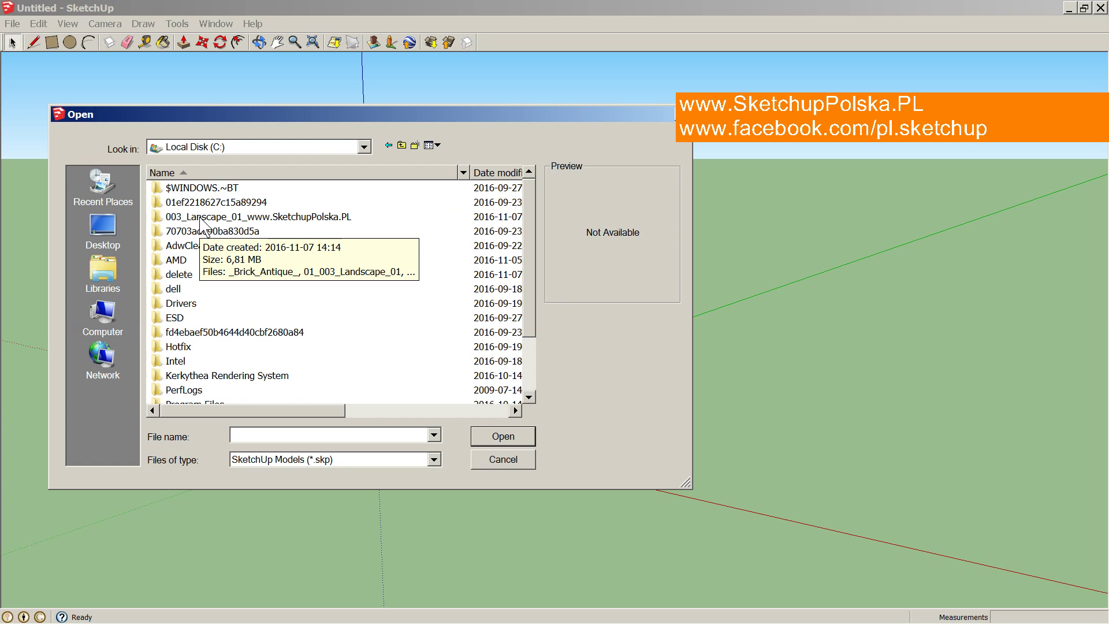
click(201, 218)
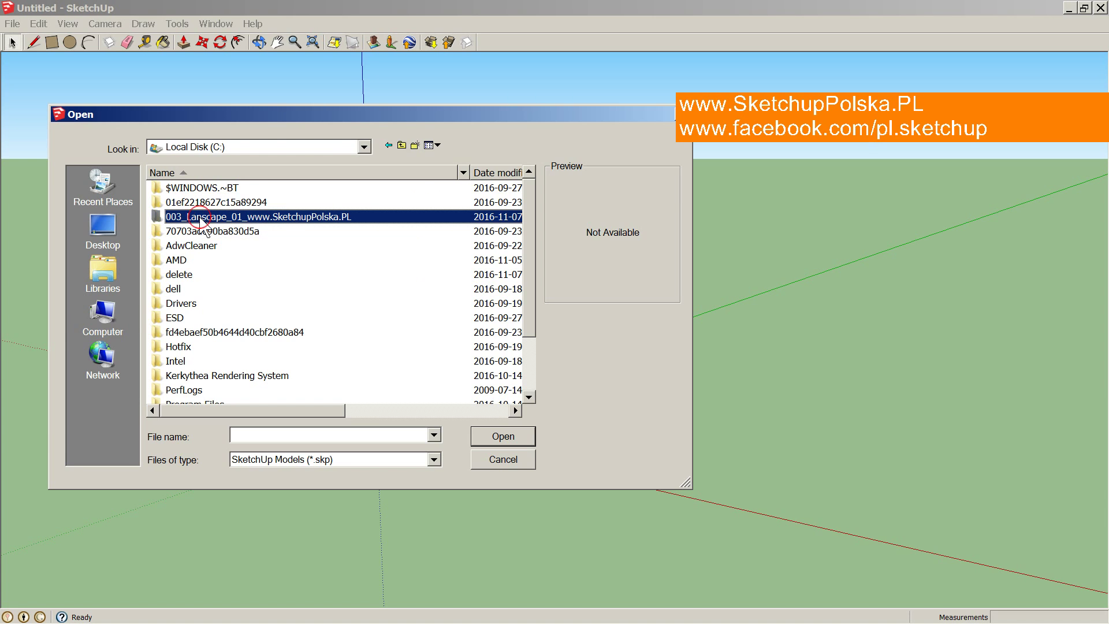
double_click(200, 218)
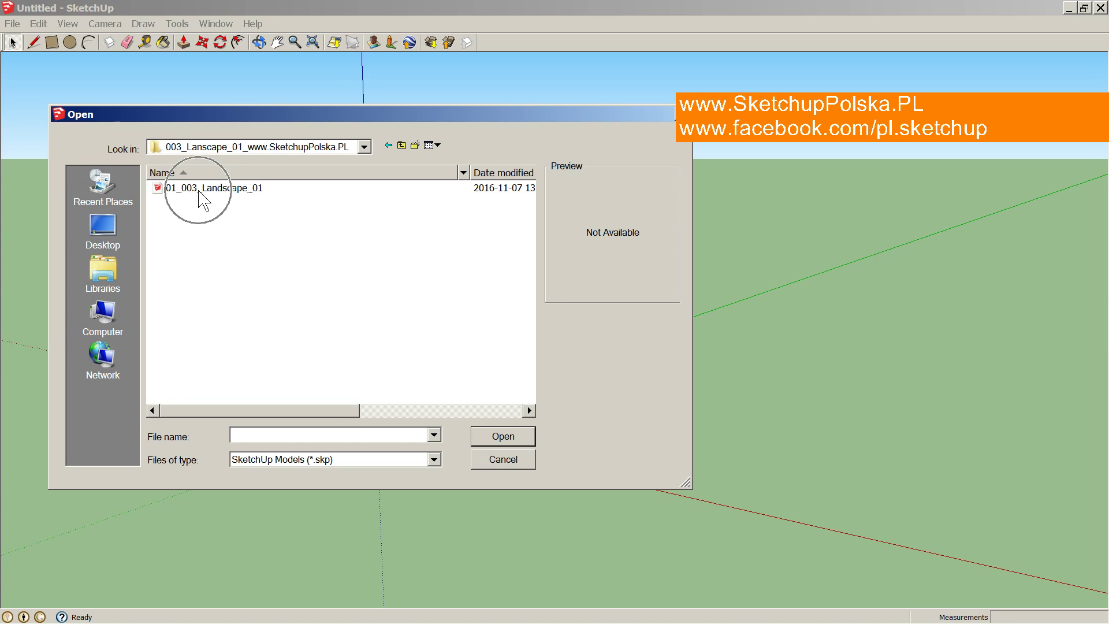
click(199, 190)
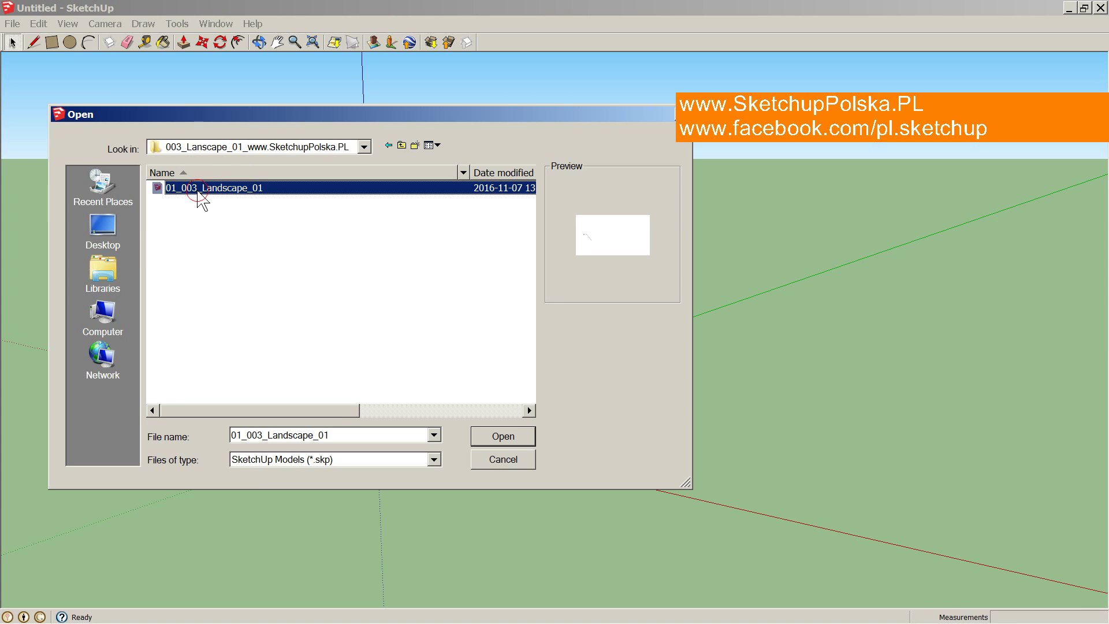
click(504, 439)
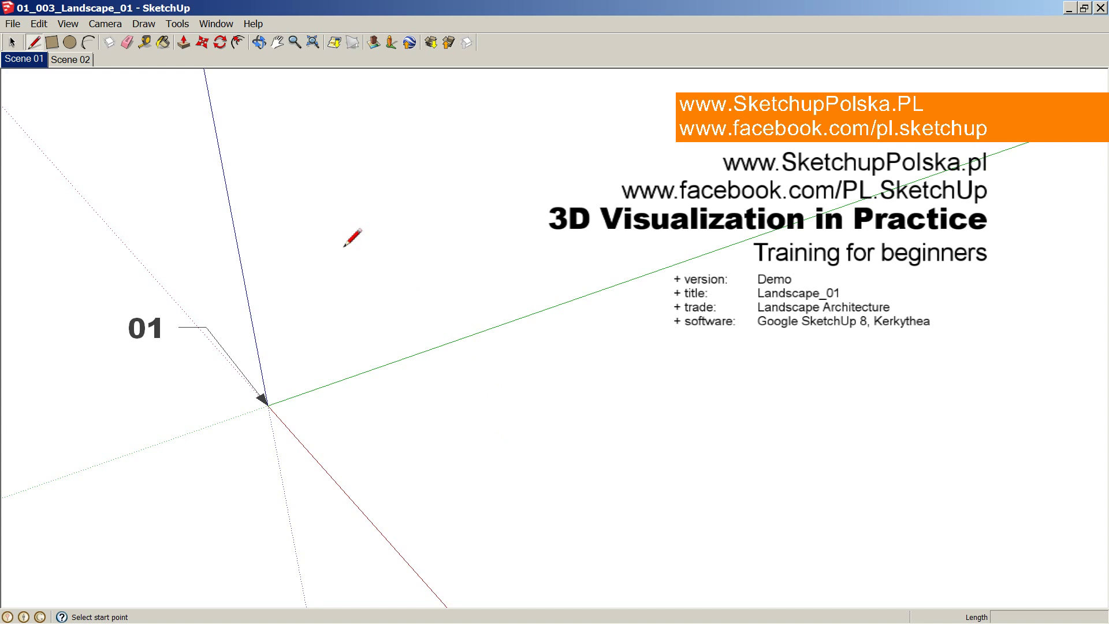
Open the Components browser, set it to the Details view and list the components contained in the model.
click(216, 24)
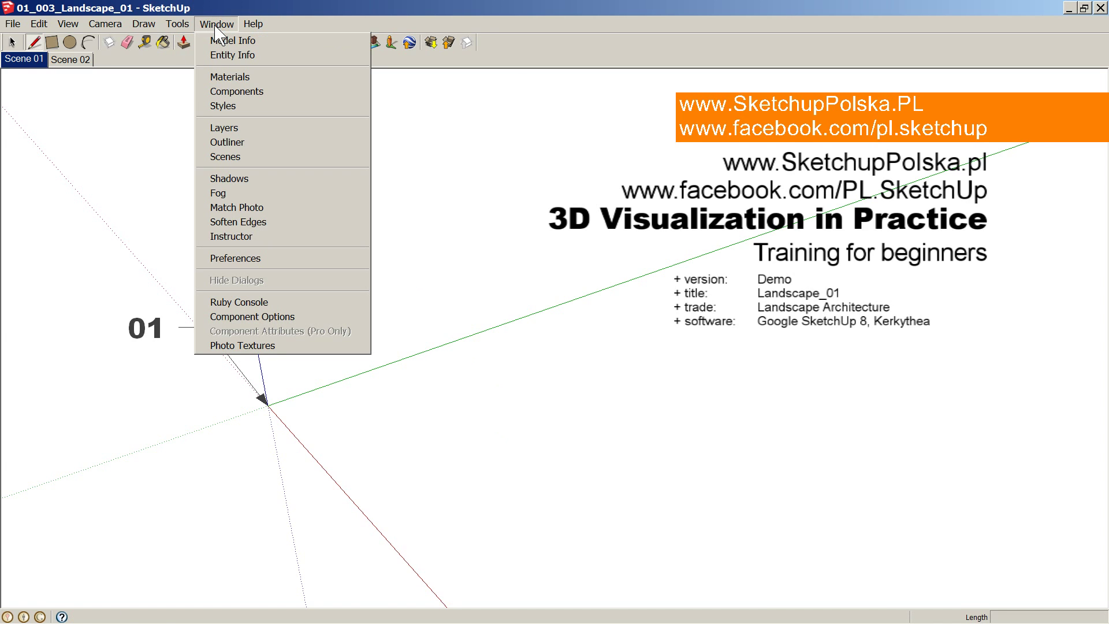
click(246, 95)
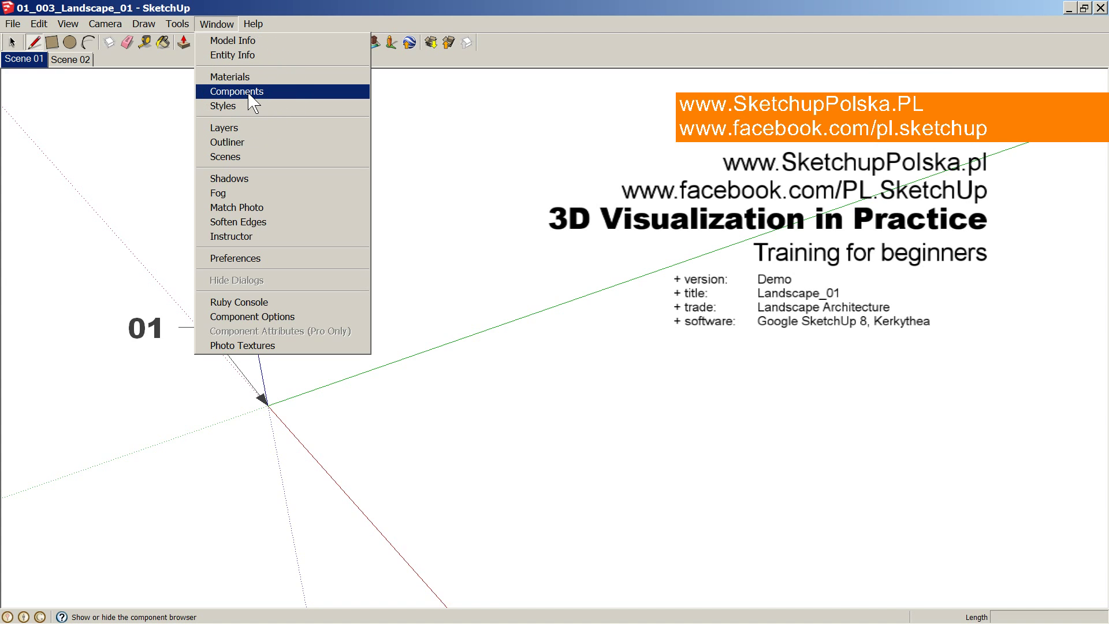
click(249, 94)
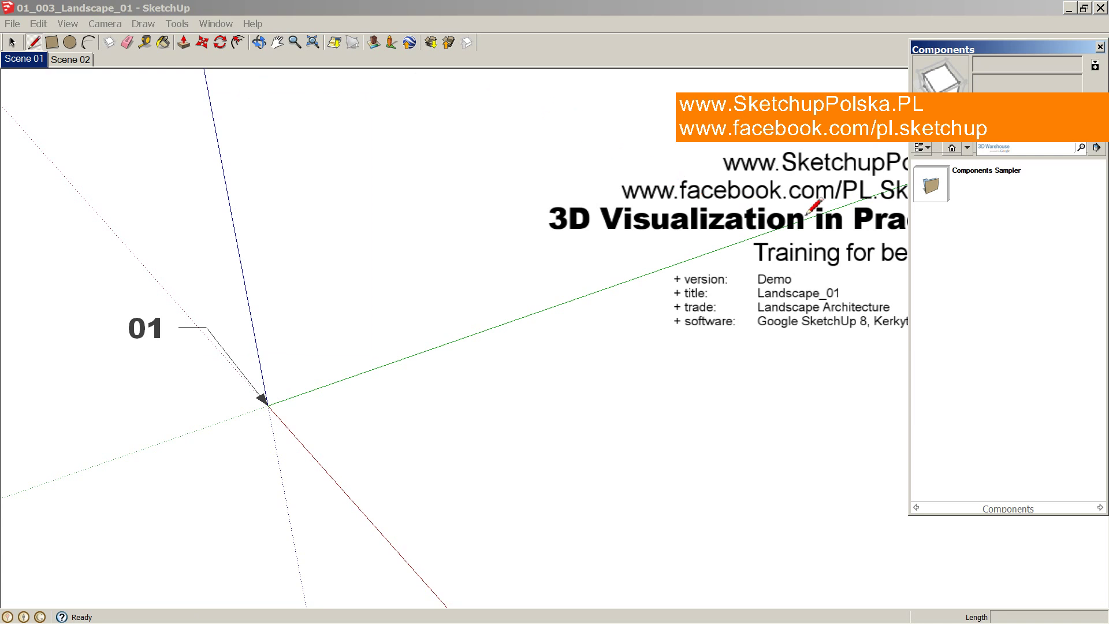
click(924, 147)
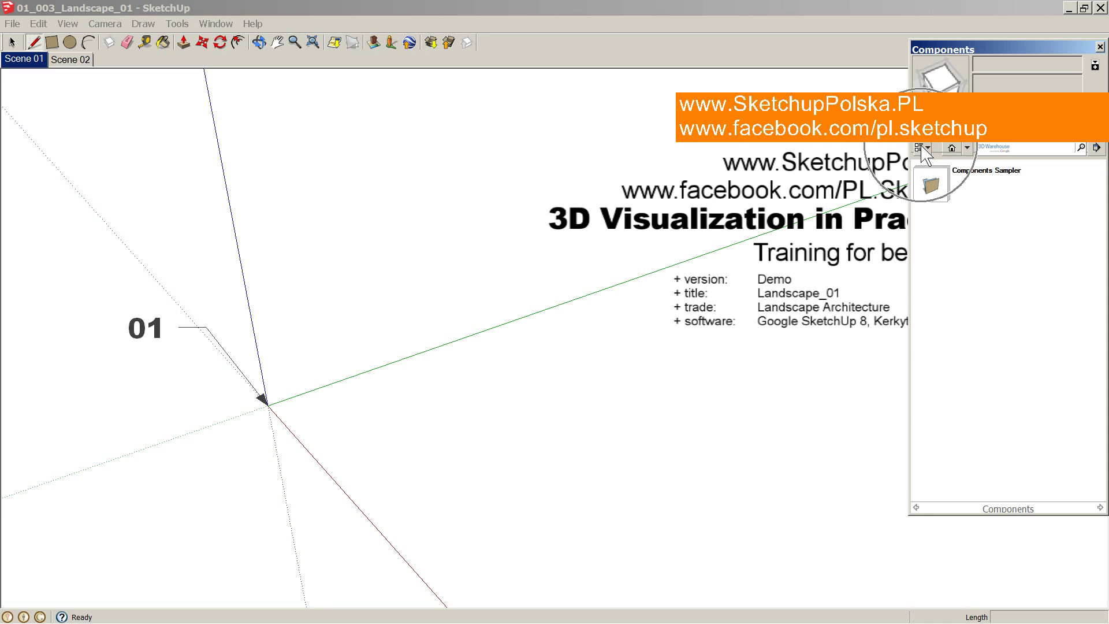
click(926, 150)
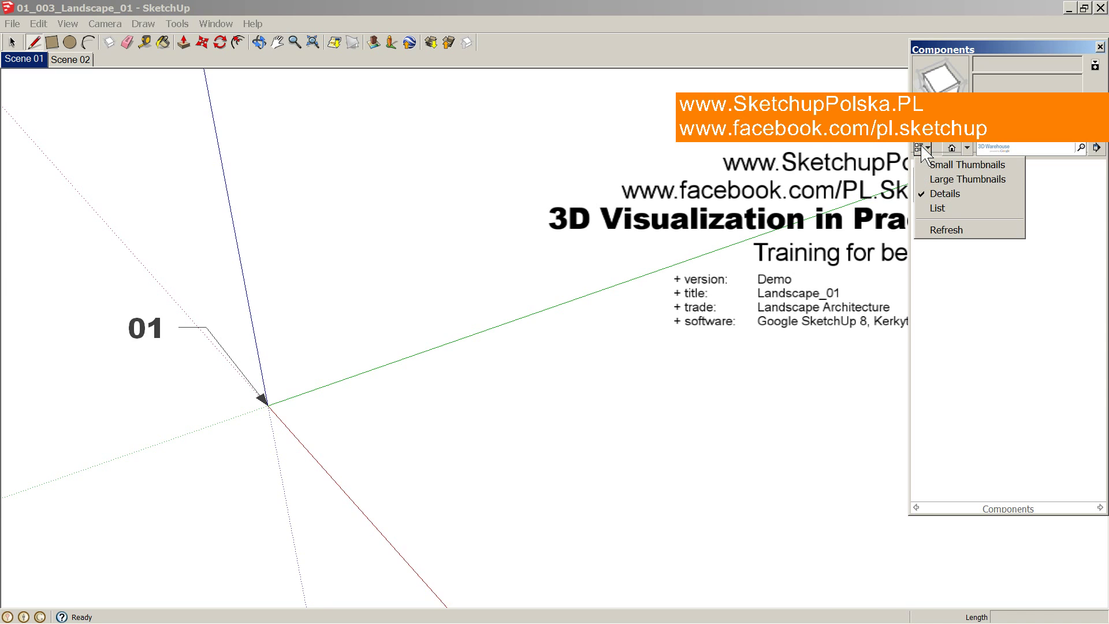
click(944, 195)
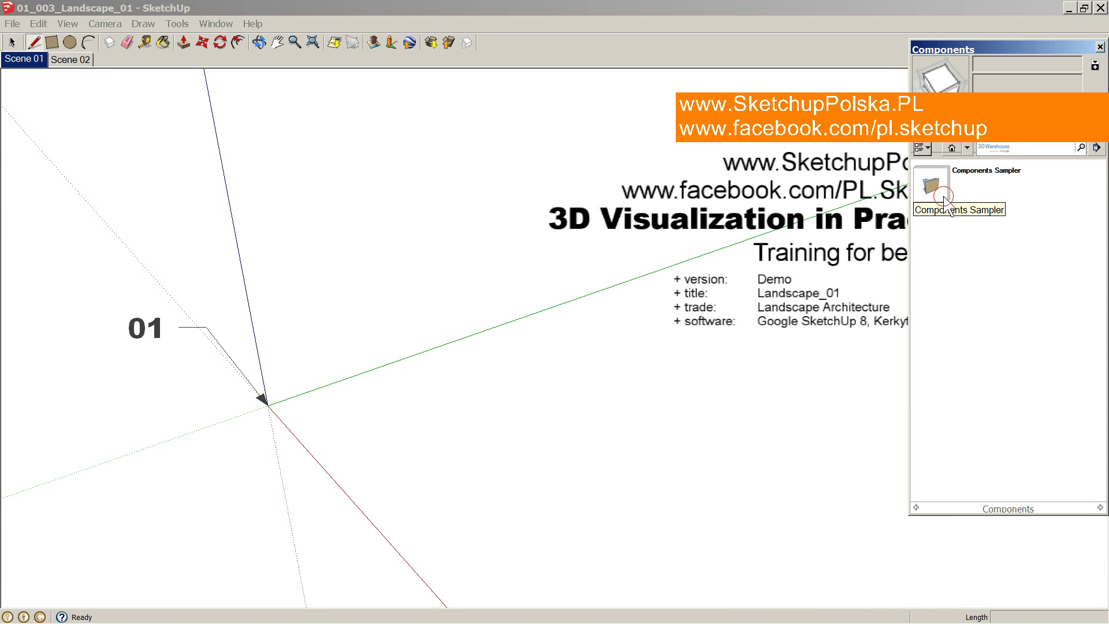
click(952, 149)
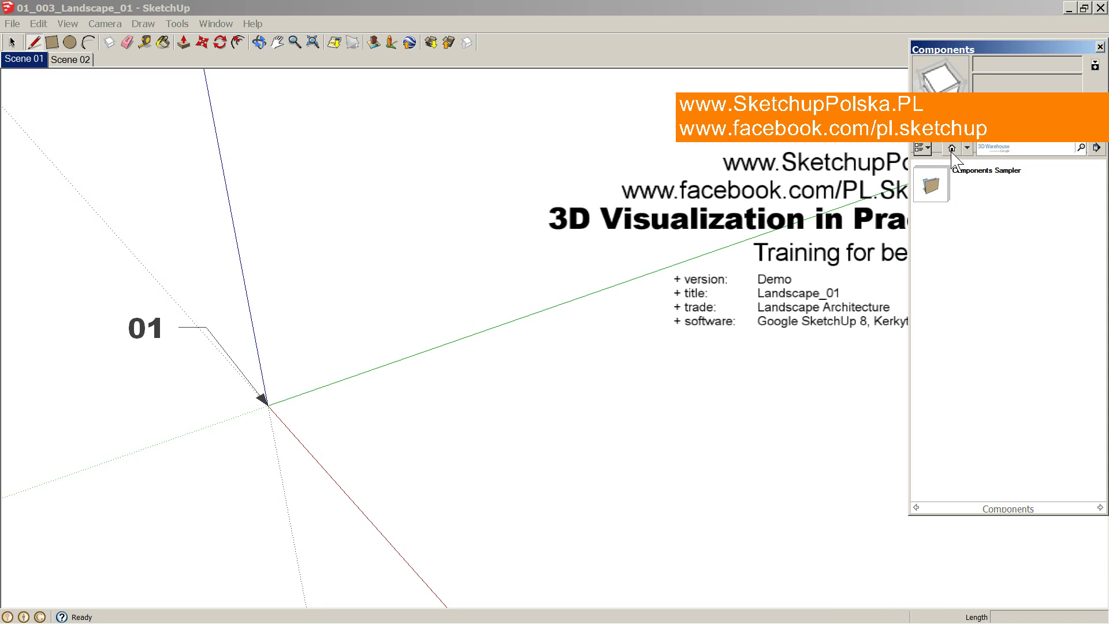
click(952, 149)
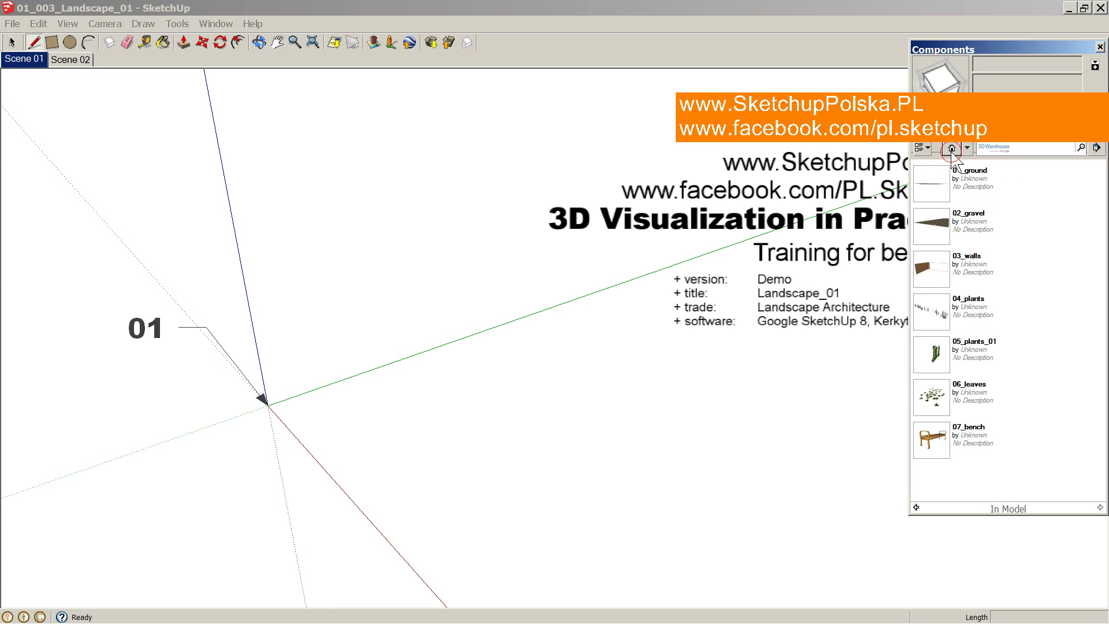
Place the 01_ground and 02_gravel components with their insertion points at the axes origin marked 01.
click(960, 185)
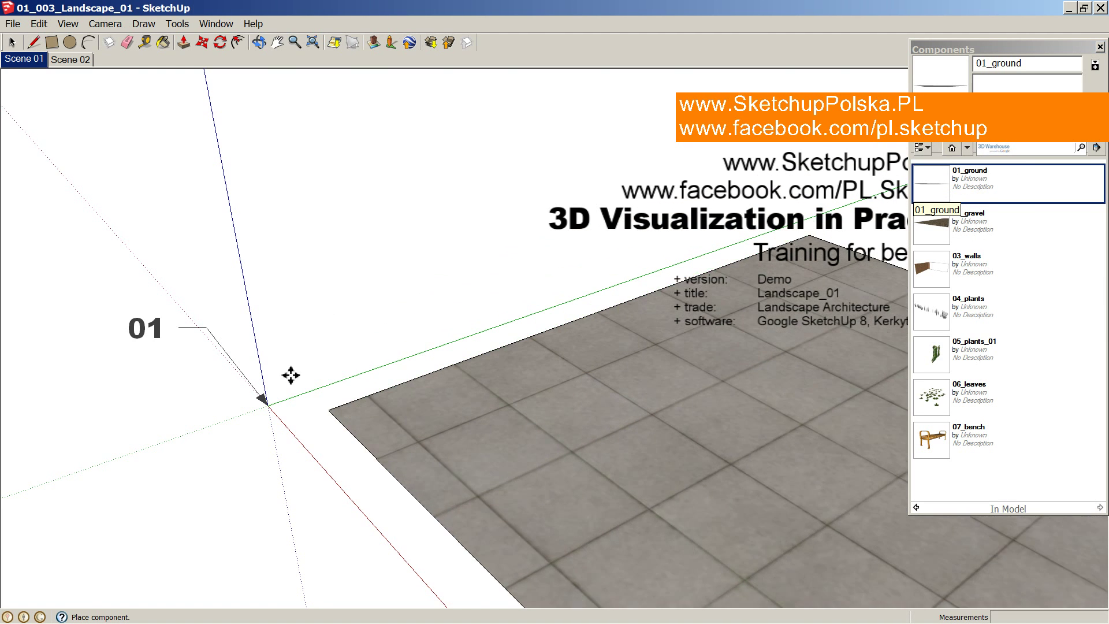
click(268, 406)
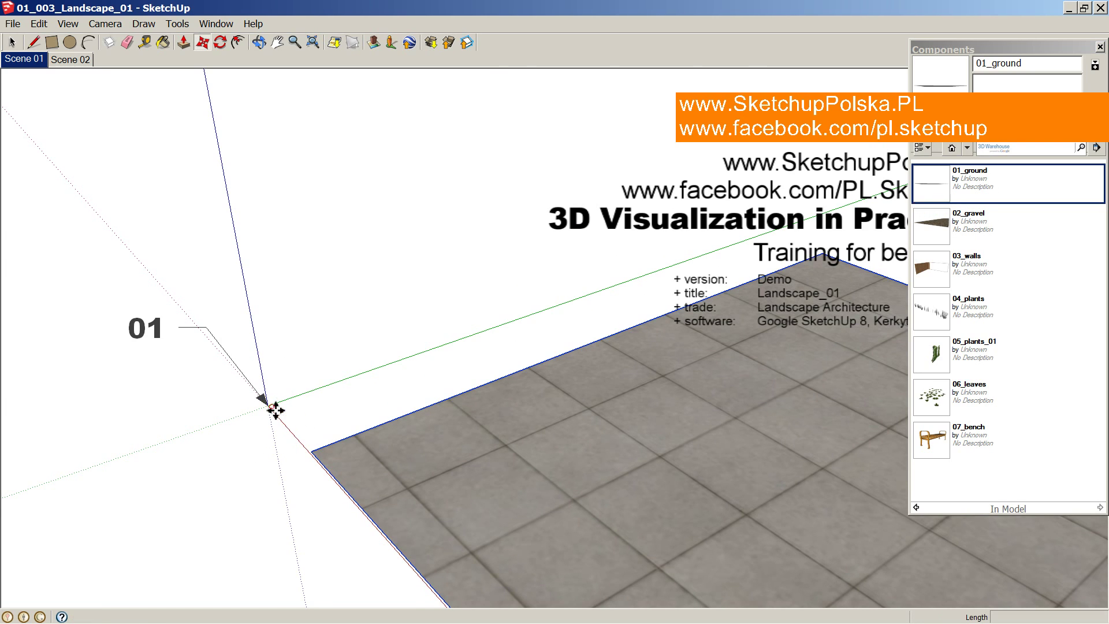
click(985, 237)
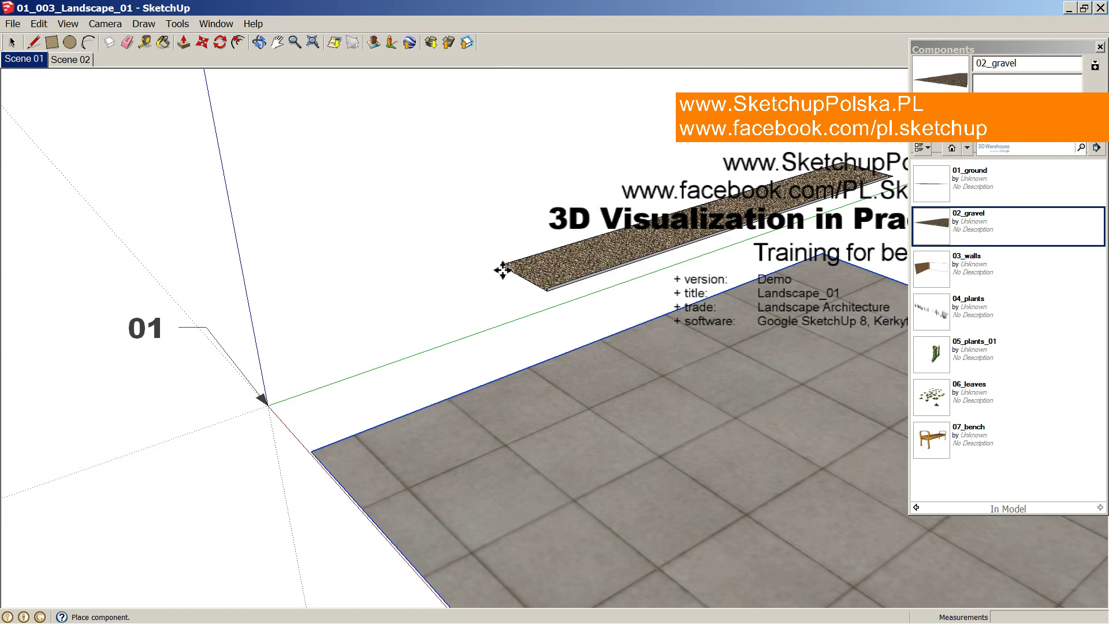
click(272, 408)
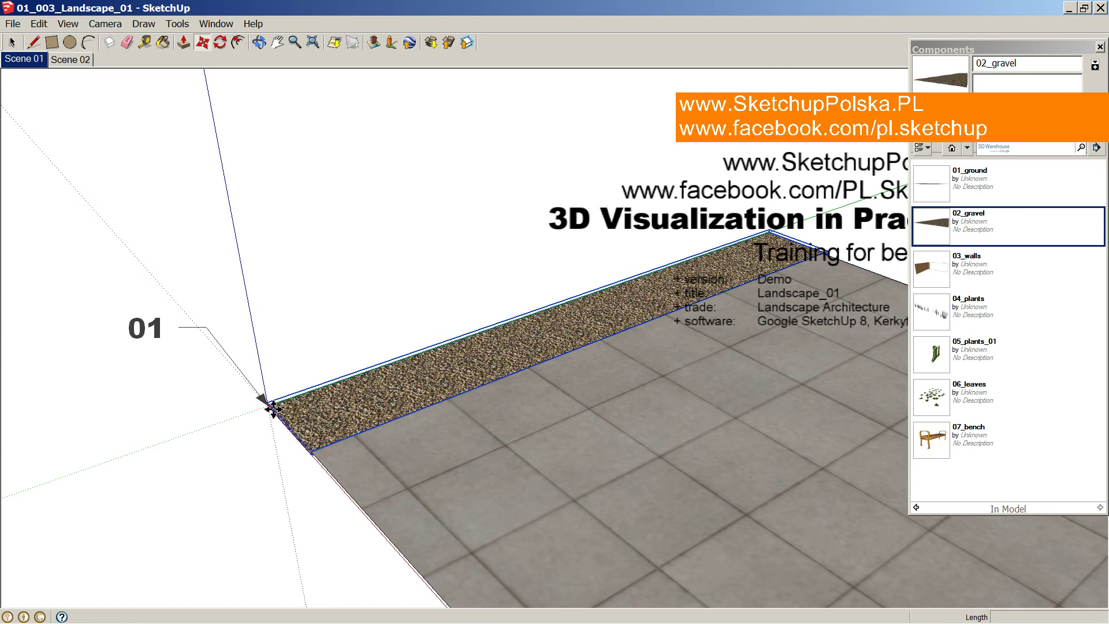
Place the 03_walls component at the axes origin marked 01.
click(978, 264)
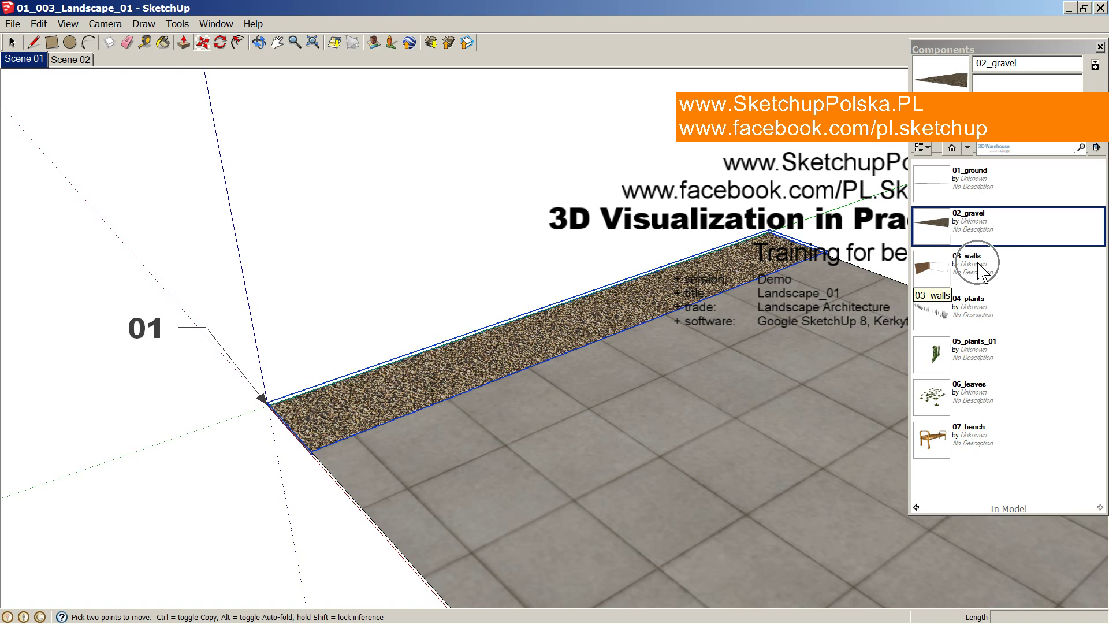
click(979, 264)
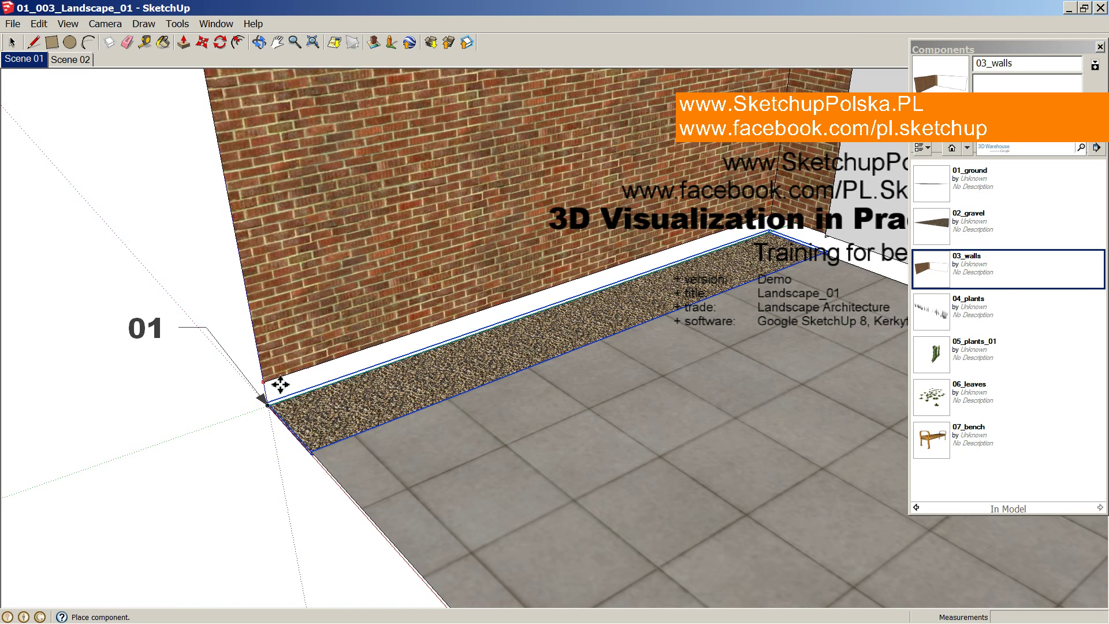
click(276, 409)
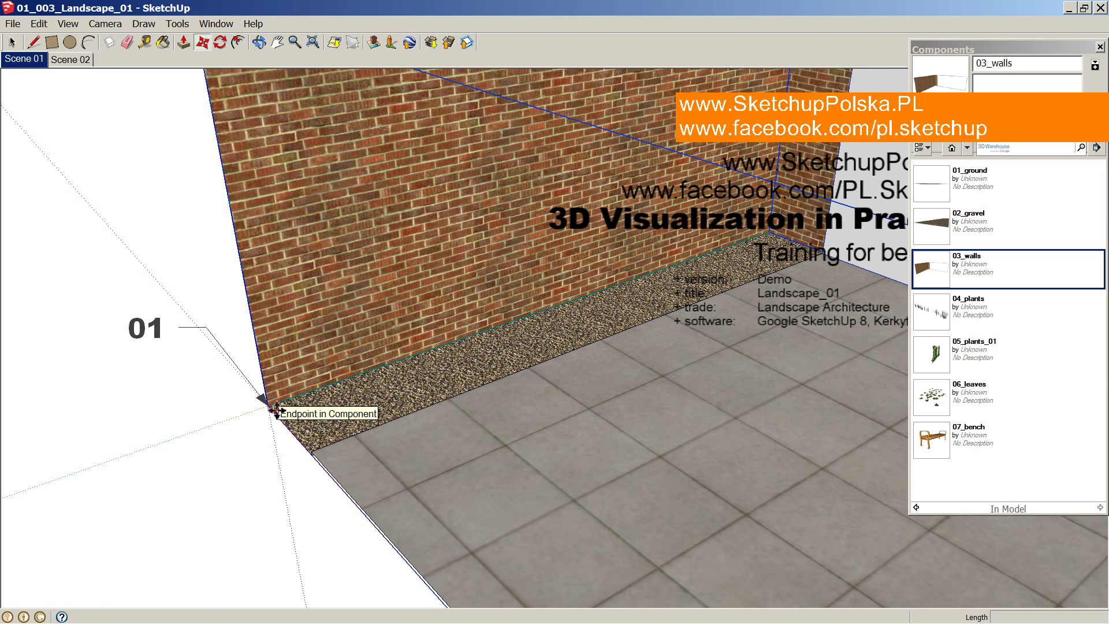
Place the 04_plants and 05_plants_01 components at the axes origin marked 01.
click(992, 322)
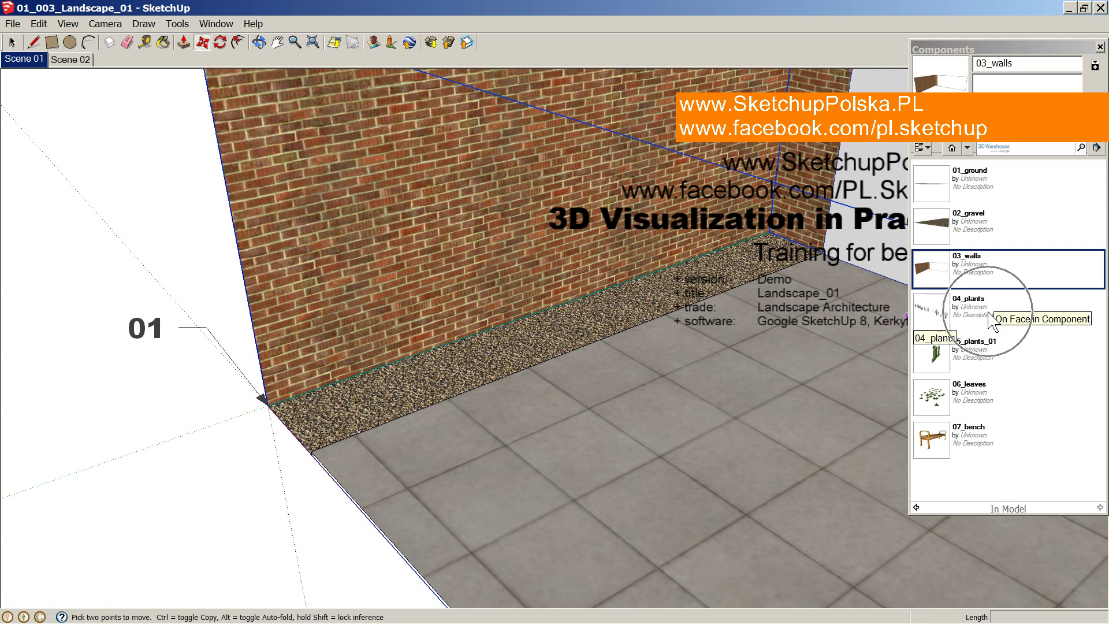
click(992, 322)
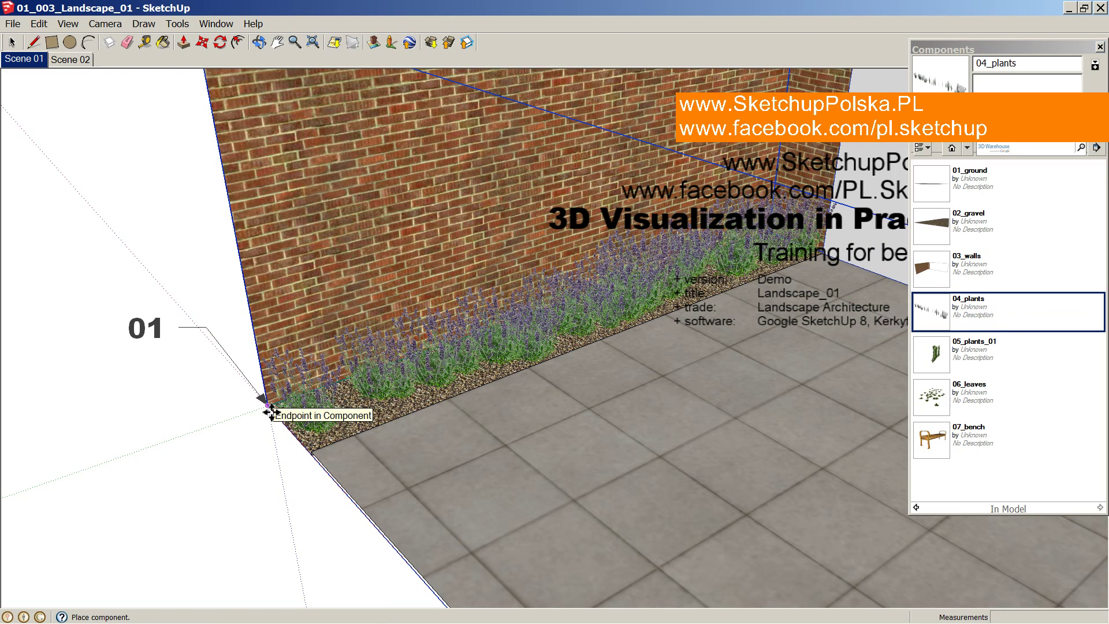
click(269, 409)
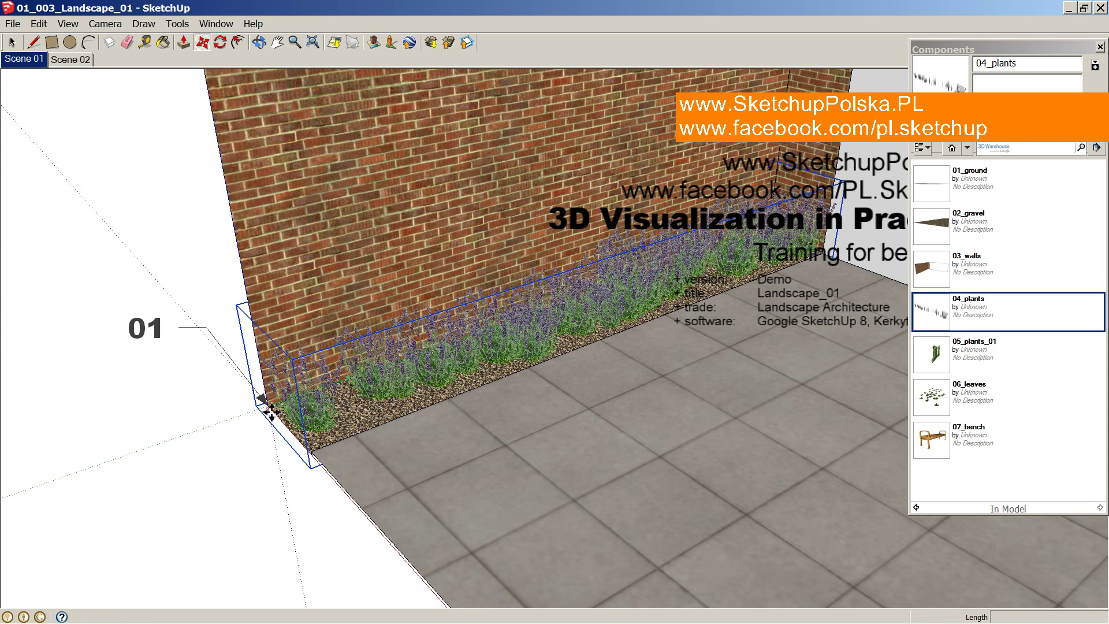
click(979, 356)
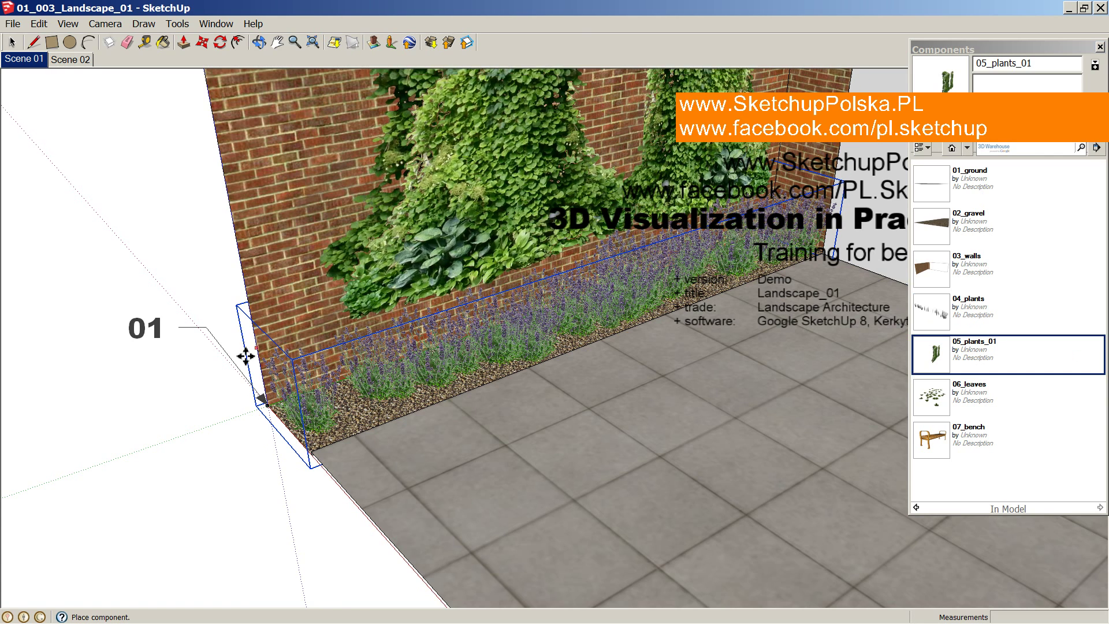
click(269, 407)
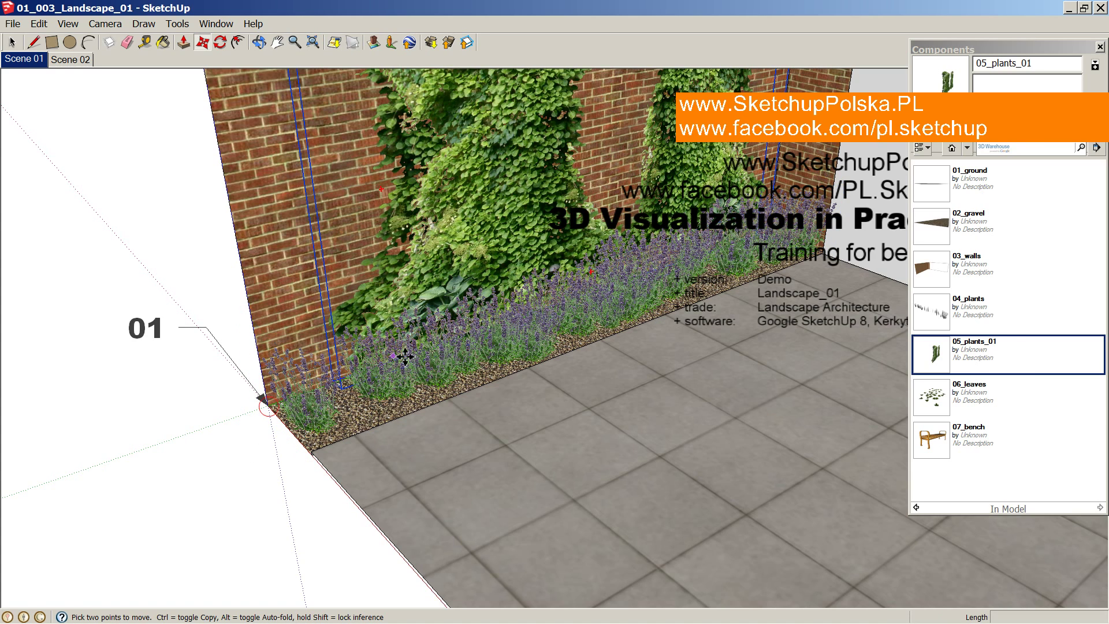
Place the 06_leaves component with its insertion point at the axes origin marked 01.
click(1011, 393)
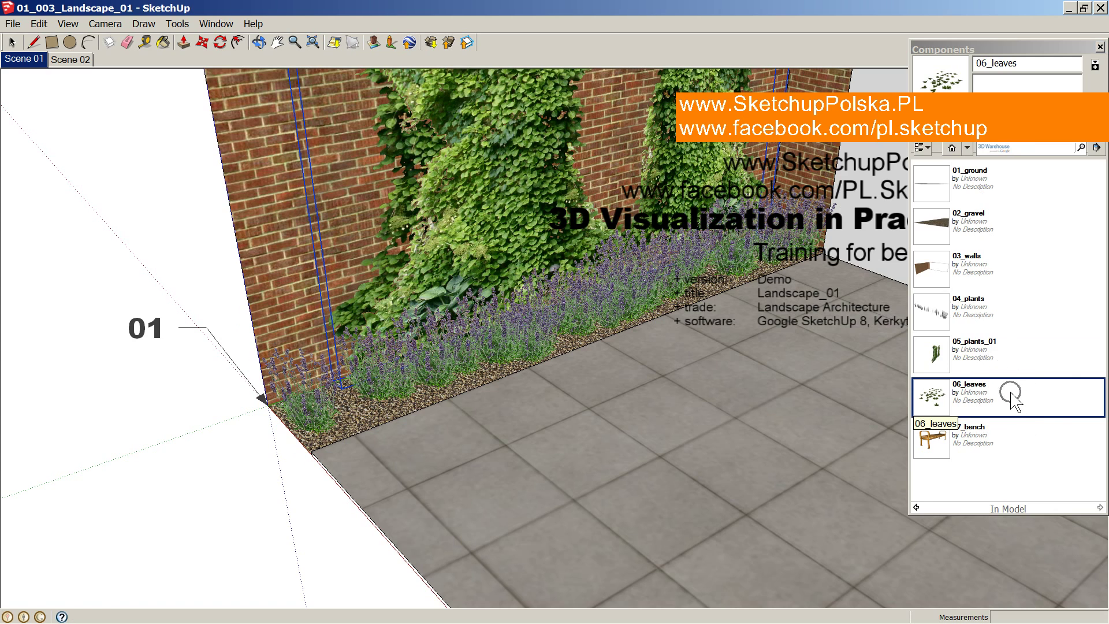
click(1011, 393)
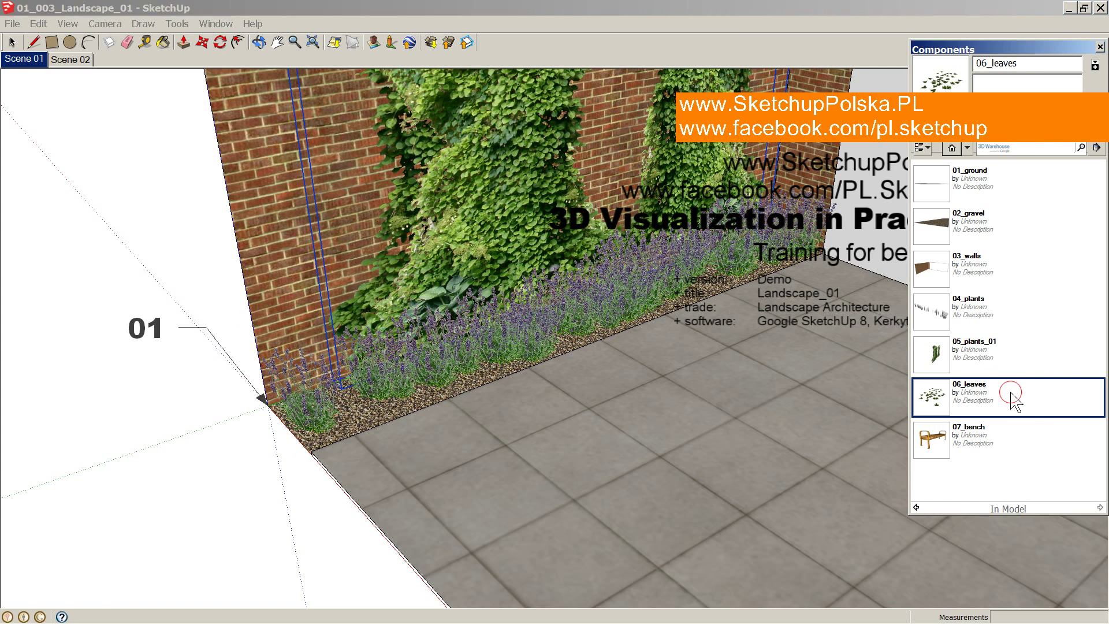
click(270, 409)
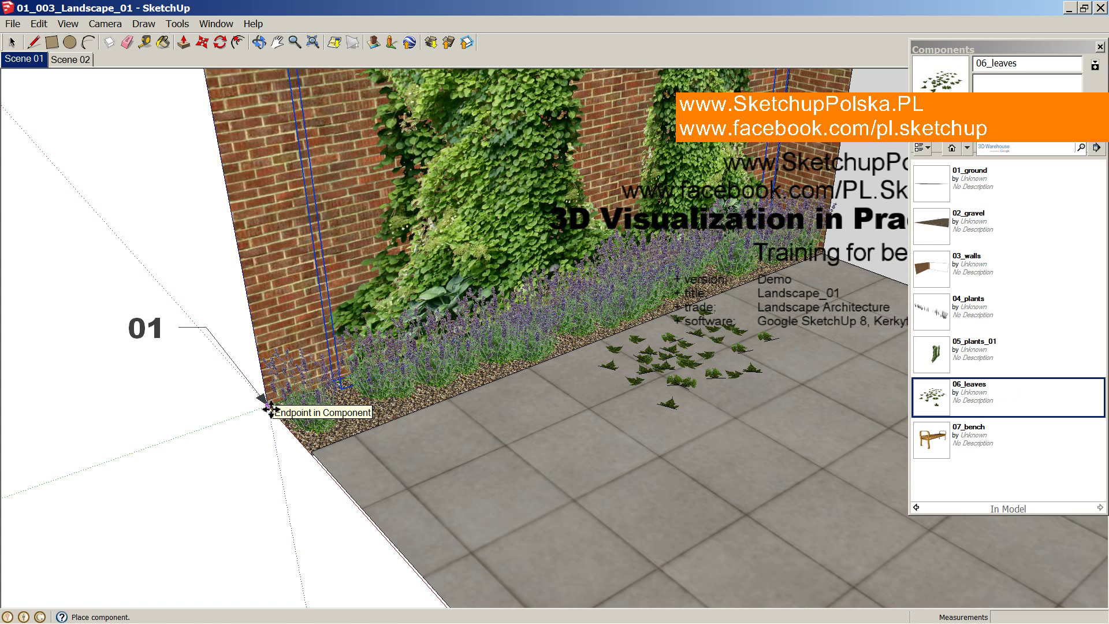
click(270, 409)
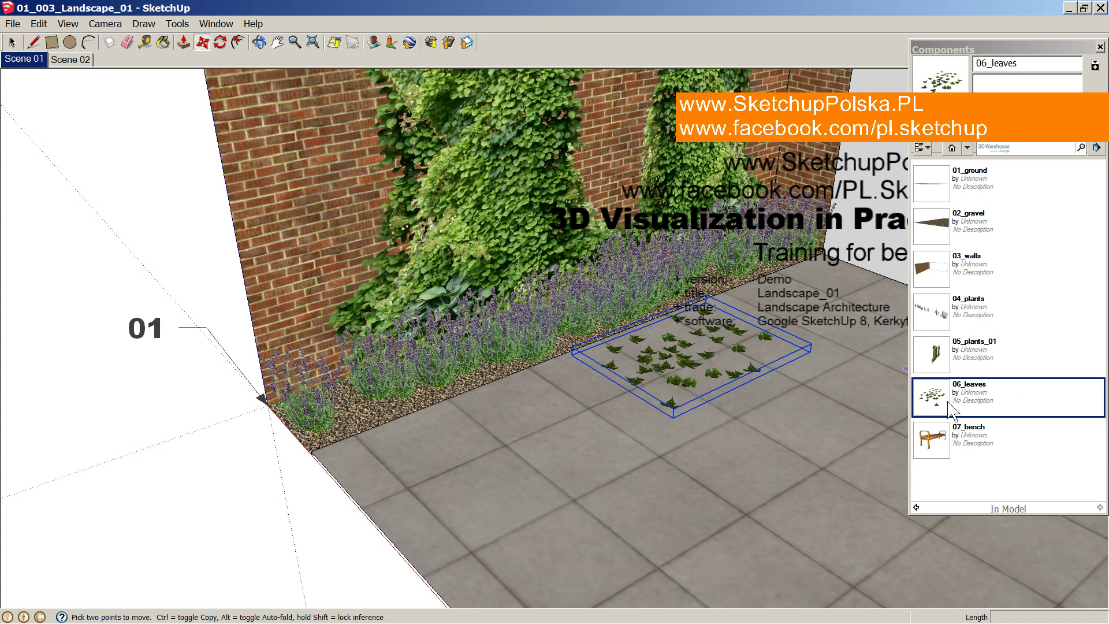
Place the 07_bench component at the axes origin marked 01 and switch the view to Scene 02.
click(980, 422)
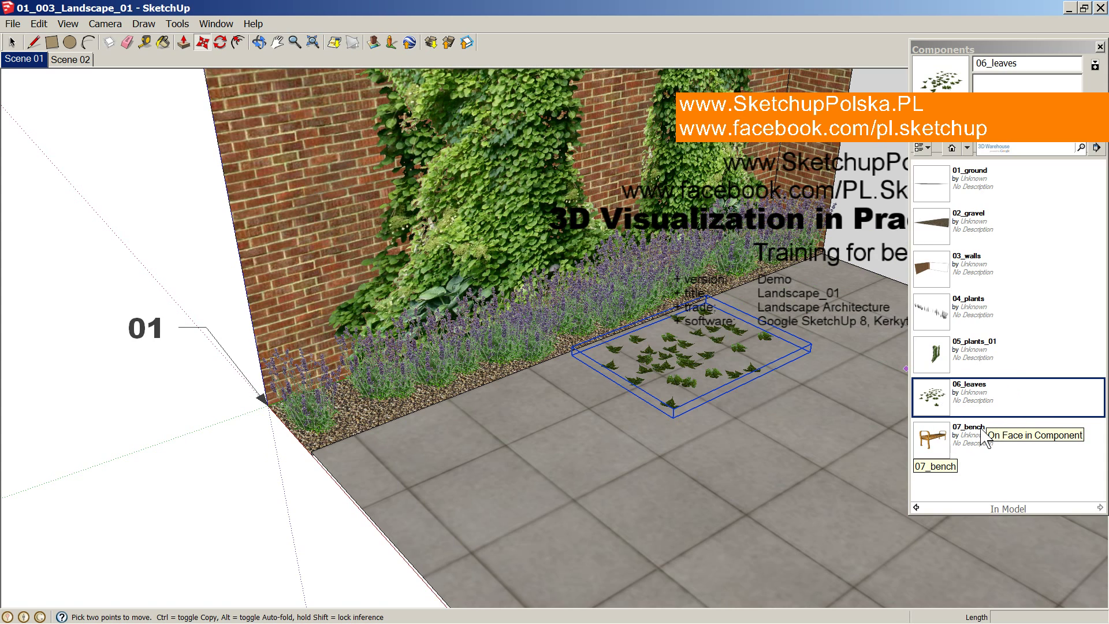
click(984, 437)
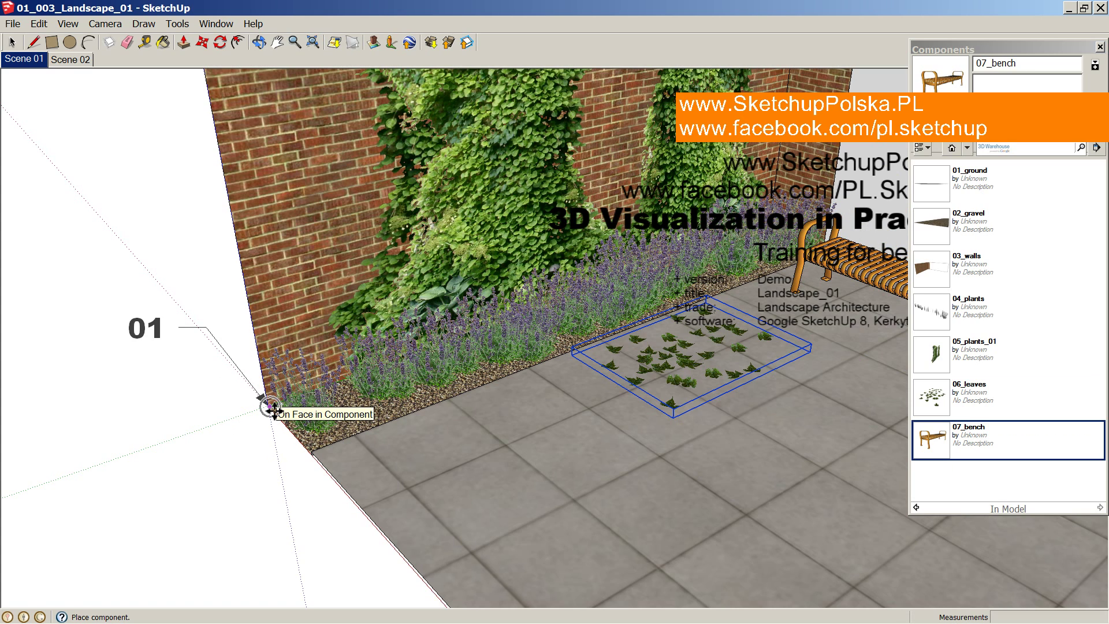
click(271, 408)
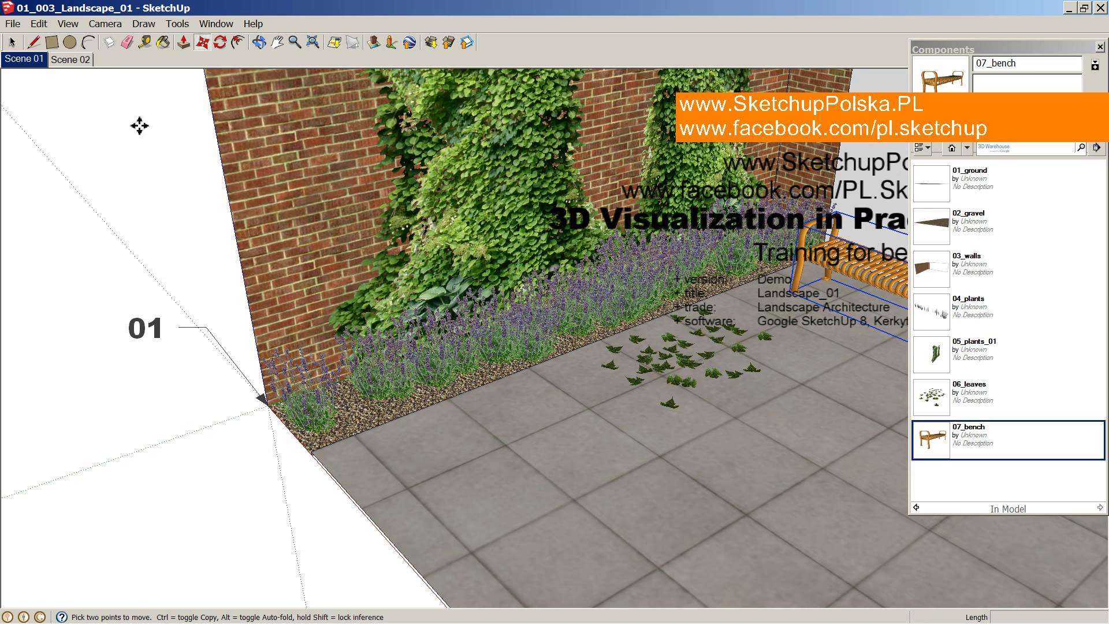
click(90, 59)
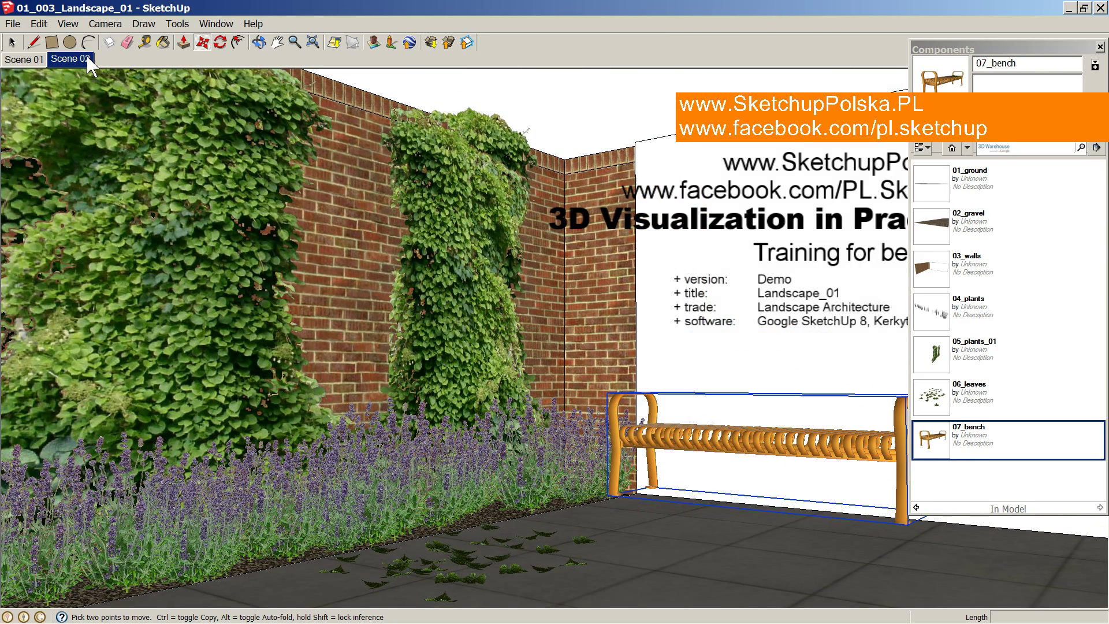
Minimize SketchUp, start Kerkythea 2008 and open 02_003_landscape_01_KT.kzx from the C:\003_Lanscape_01_www.SketchupPolska.PL folder.
click(1068, 10)
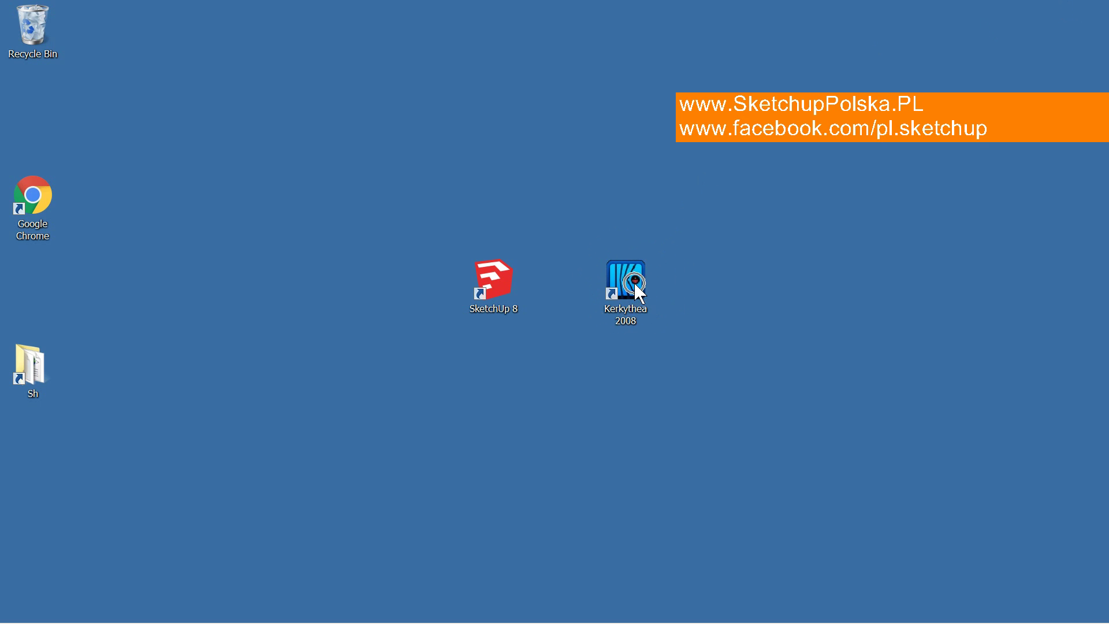
double_click(633, 283)
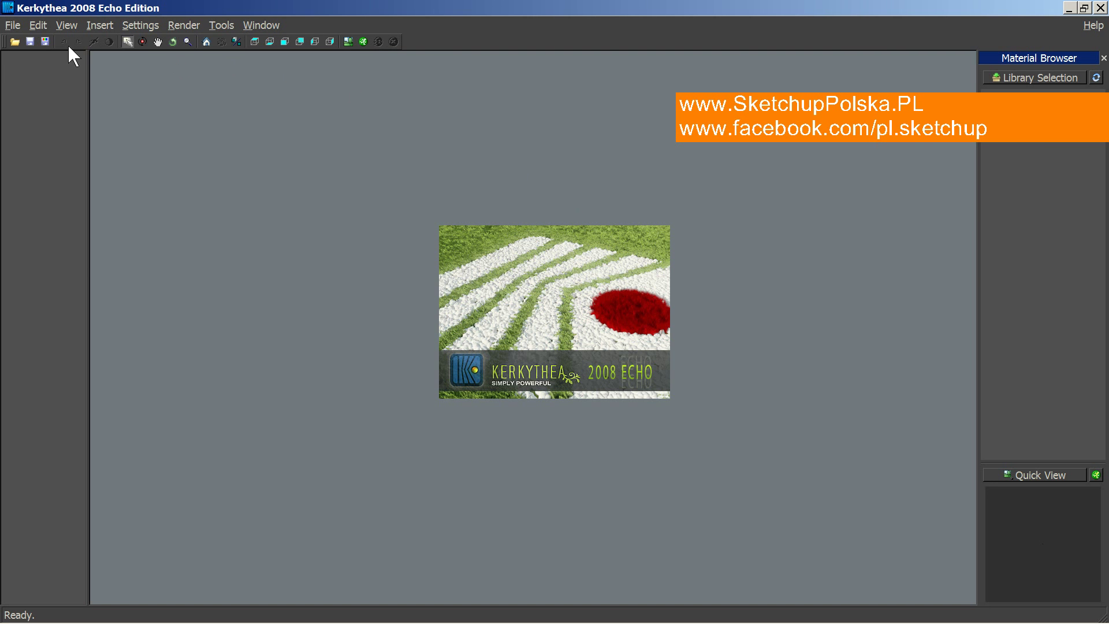
click(15, 43)
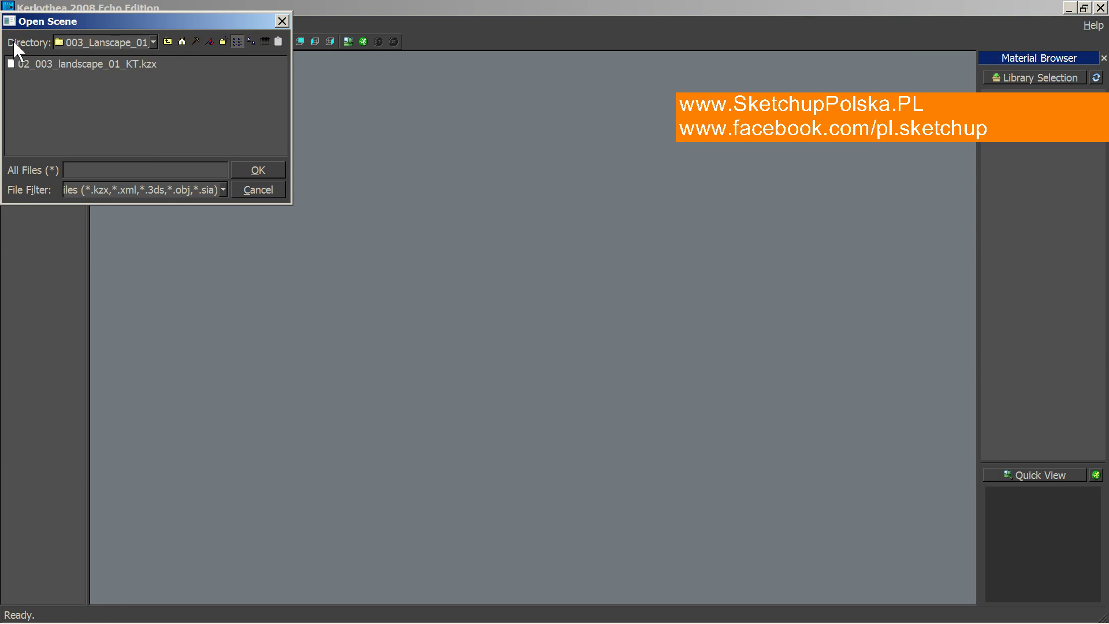
click(131, 41)
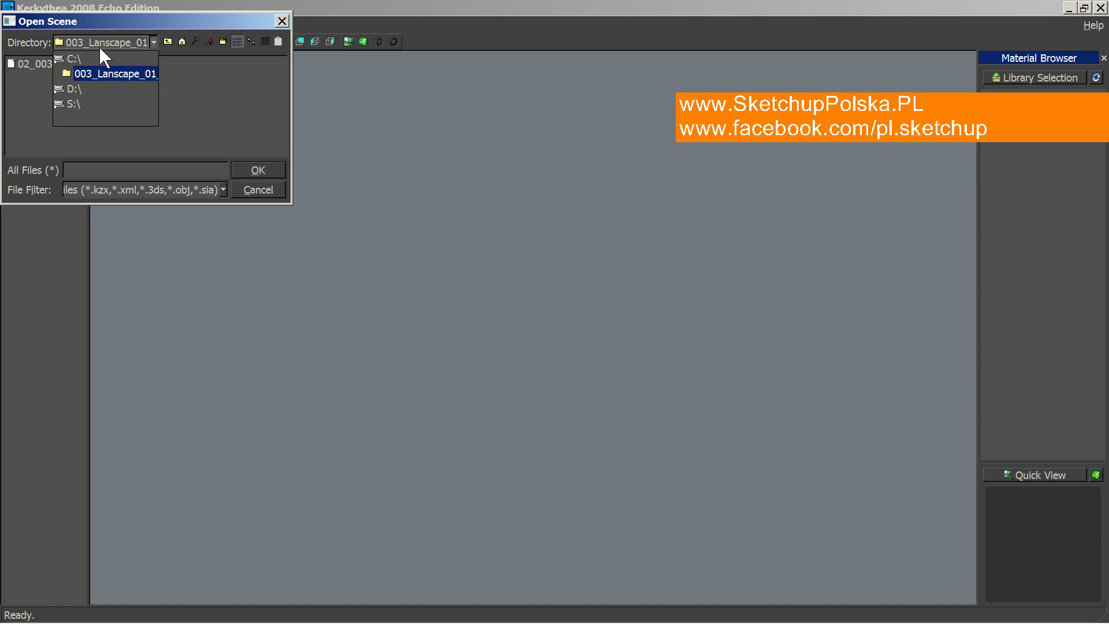
click(83, 57)
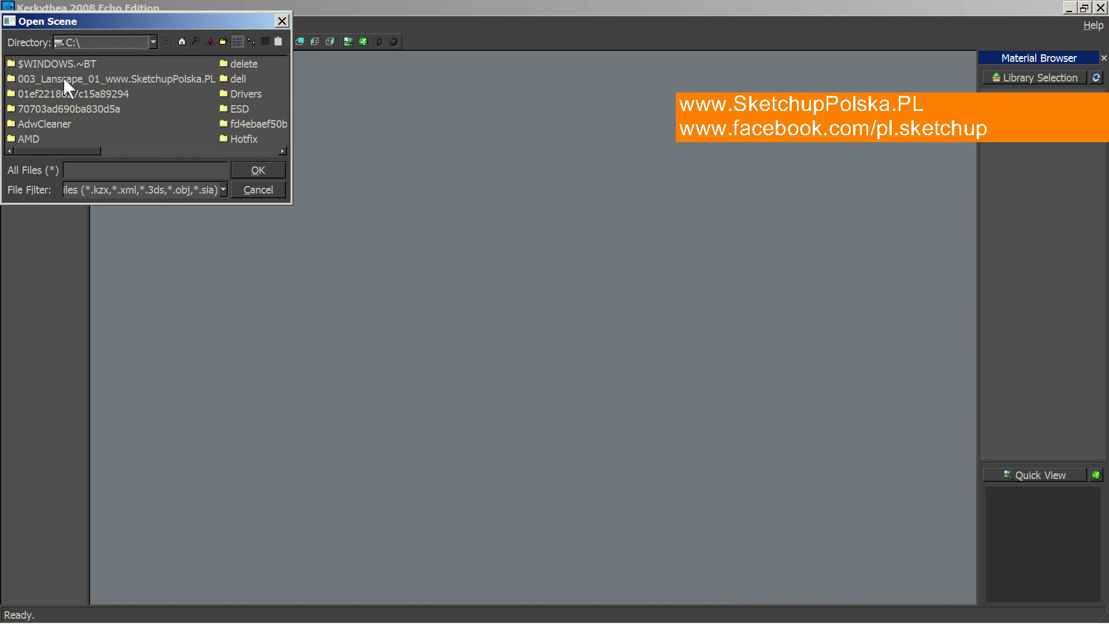
click(63, 78)
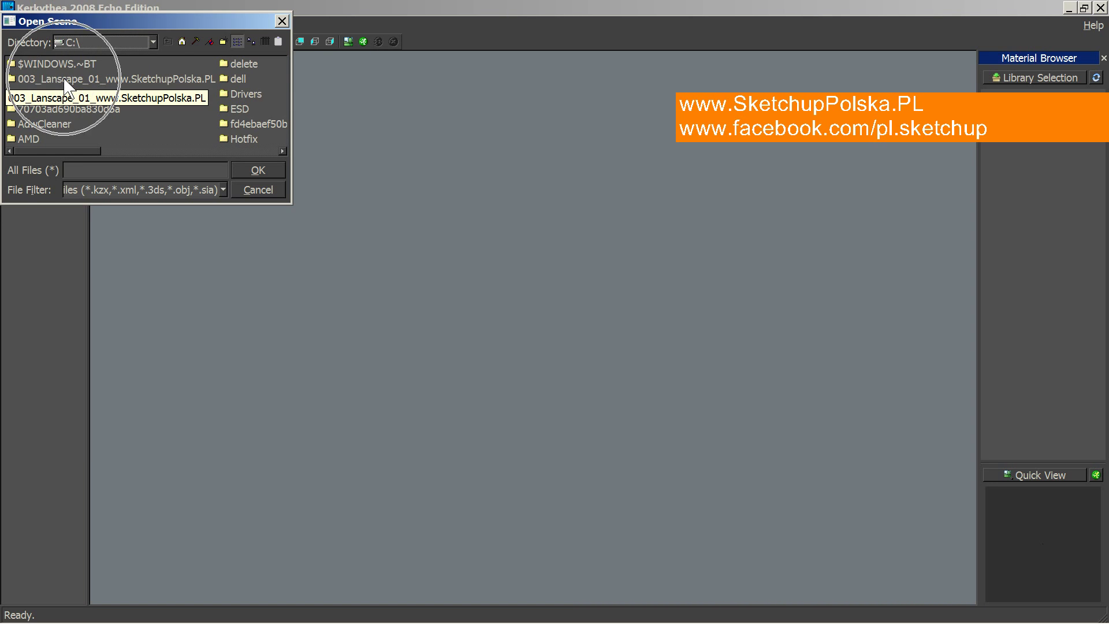
click(64, 80)
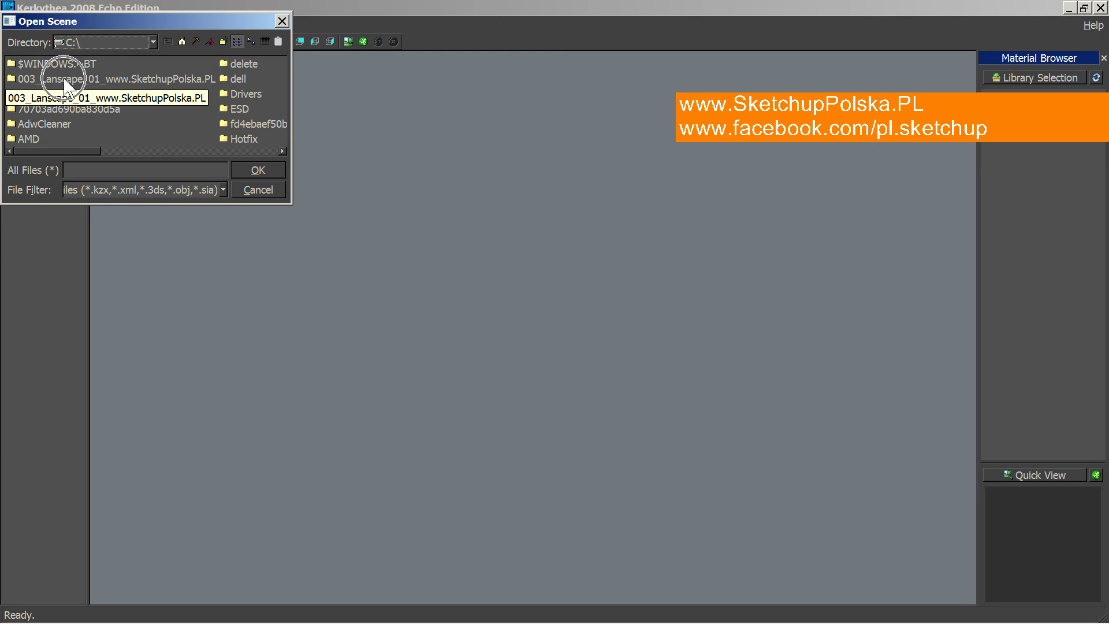
double_click(65, 80)
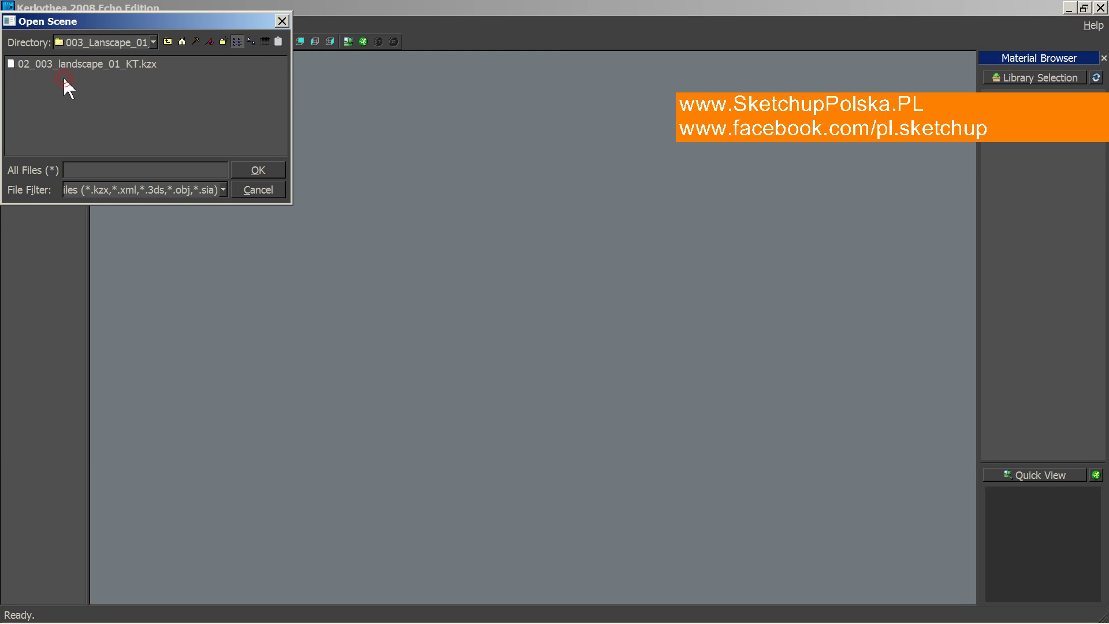
click(71, 61)
click(70, 61)
click(254, 168)
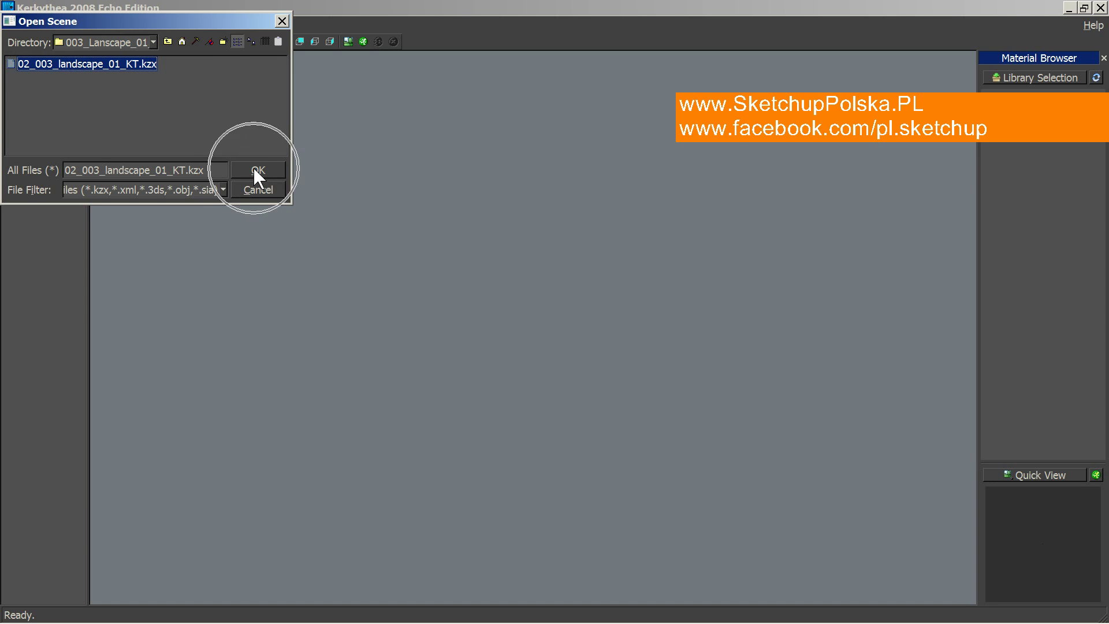
click(254, 169)
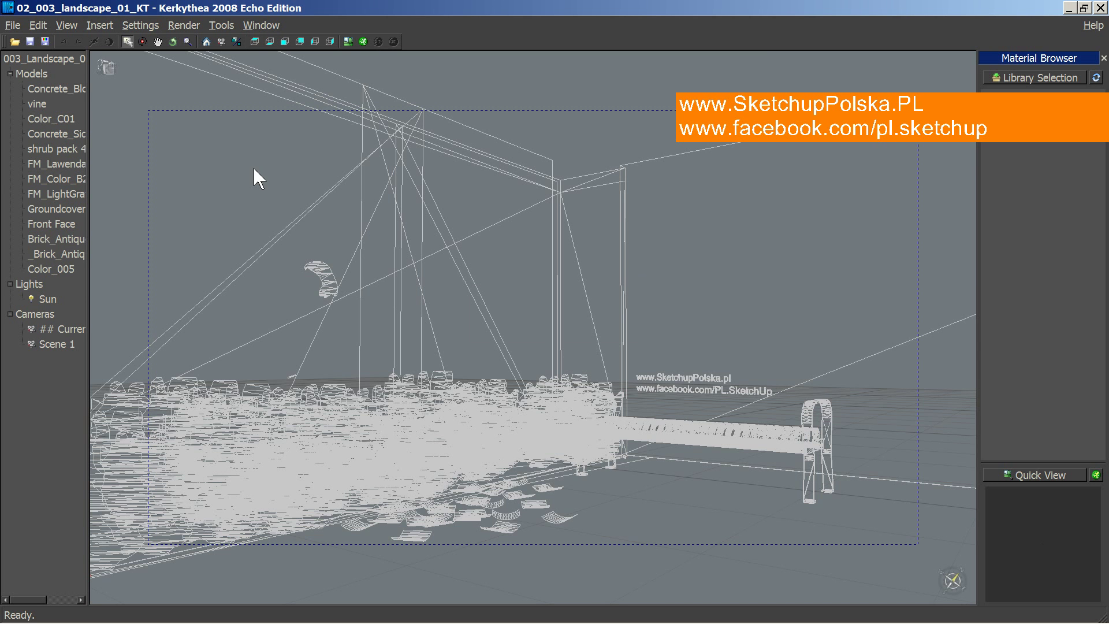
Start rendering the Scene 1 camera at 1280x720 with Threads set to 2 and background rendering off.
click(364, 41)
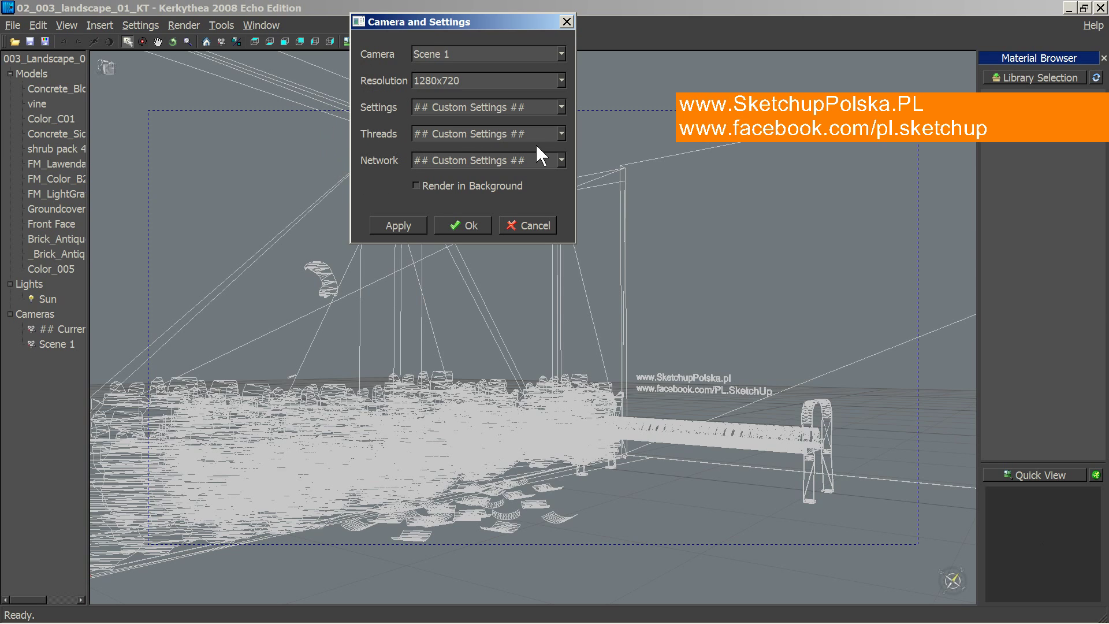
click(561, 134)
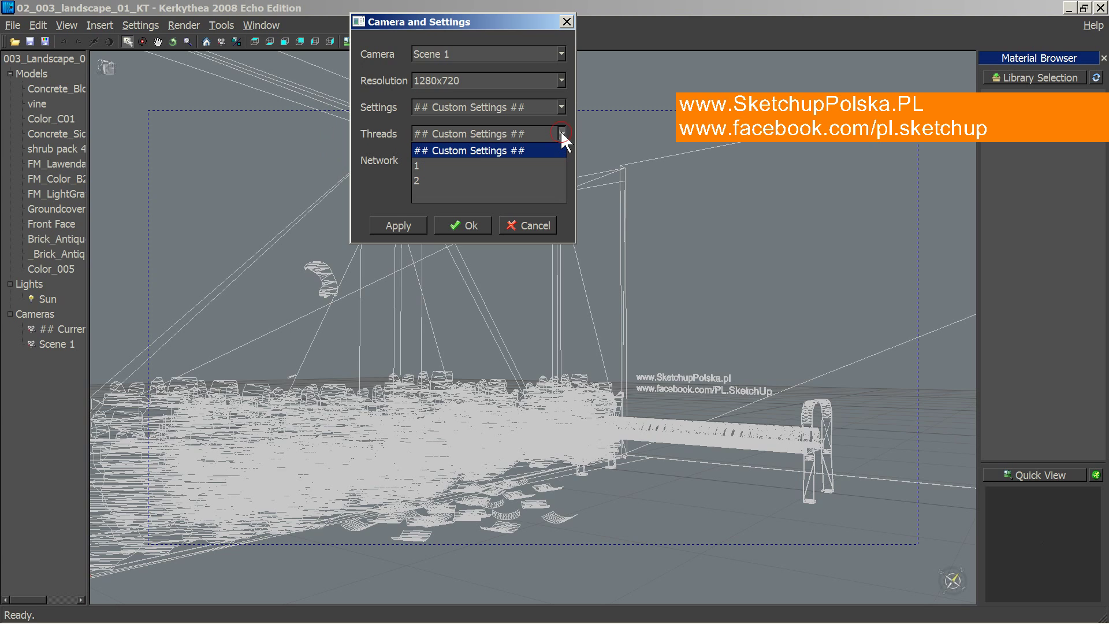
click(434, 180)
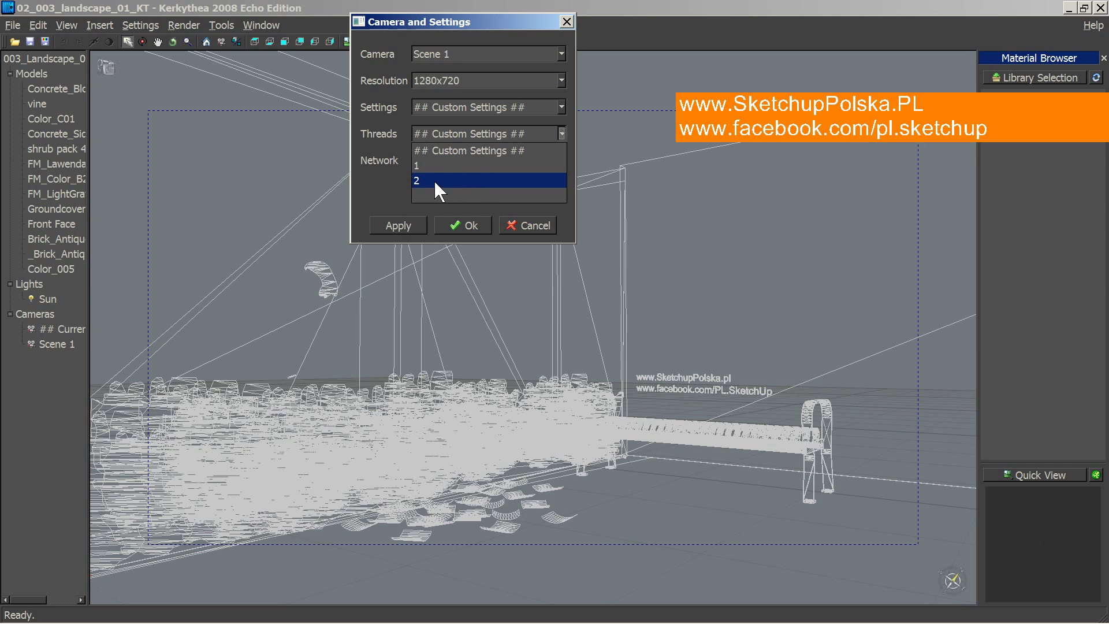
click(434, 180)
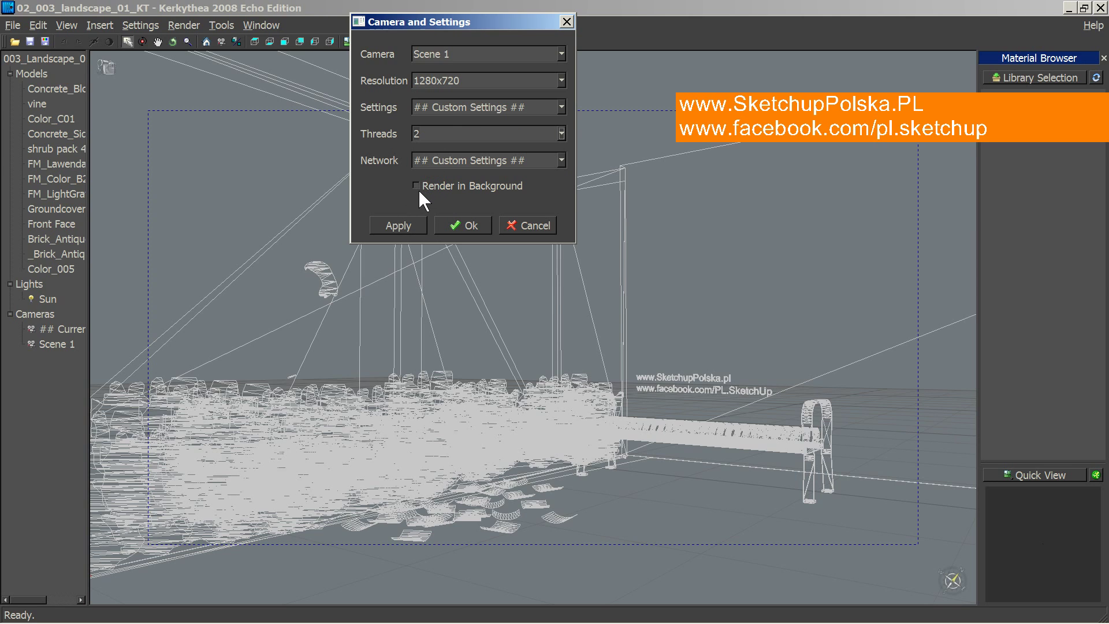
click(418, 189)
click(418, 188)
click(464, 222)
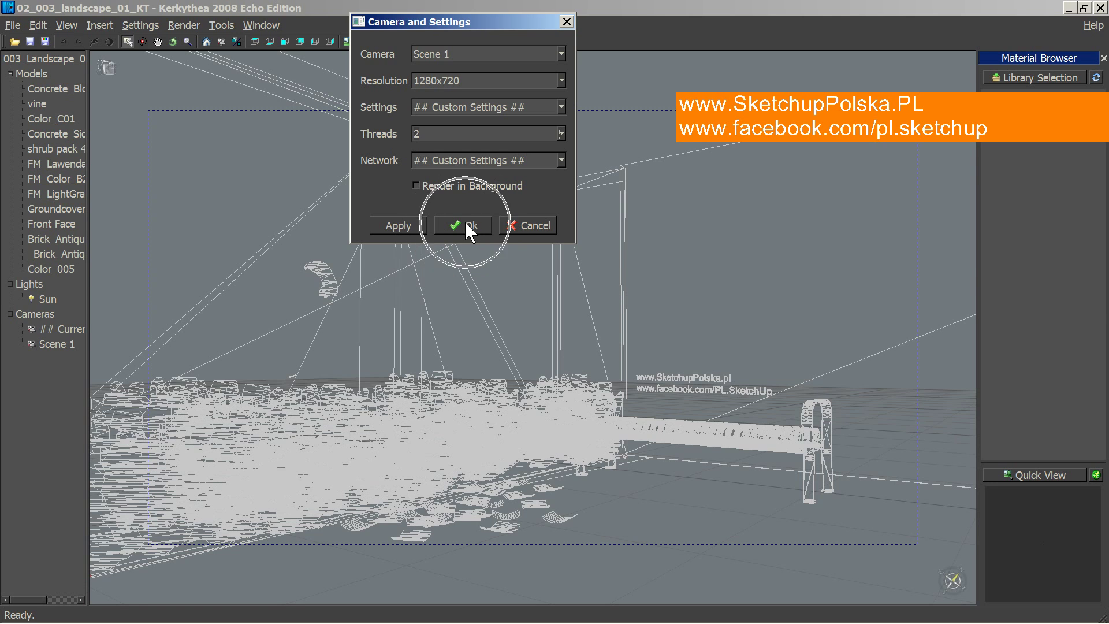
click(465, 224)
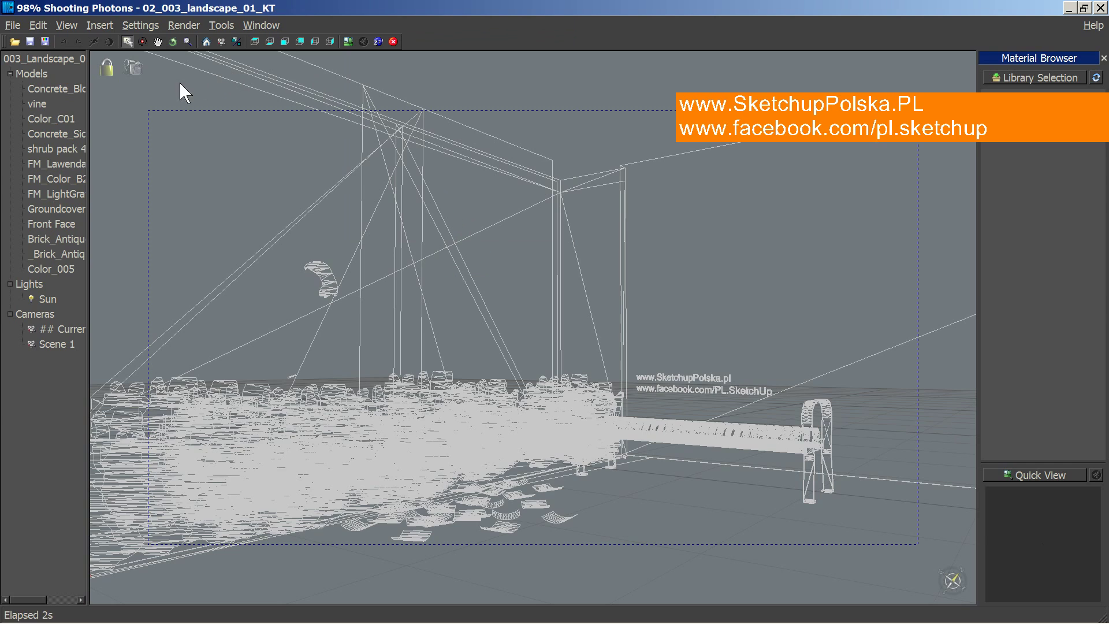
Follow the render's progress percentage and its quick preview until the rendering ends.
click(25, 10)
click(25, 9)
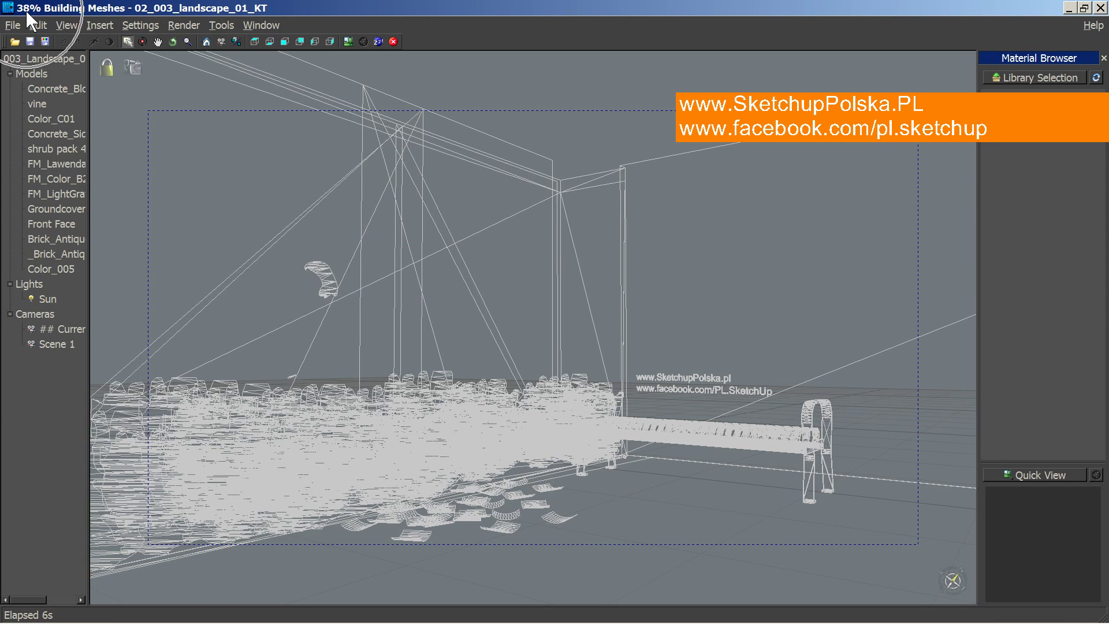
click(25, 10)
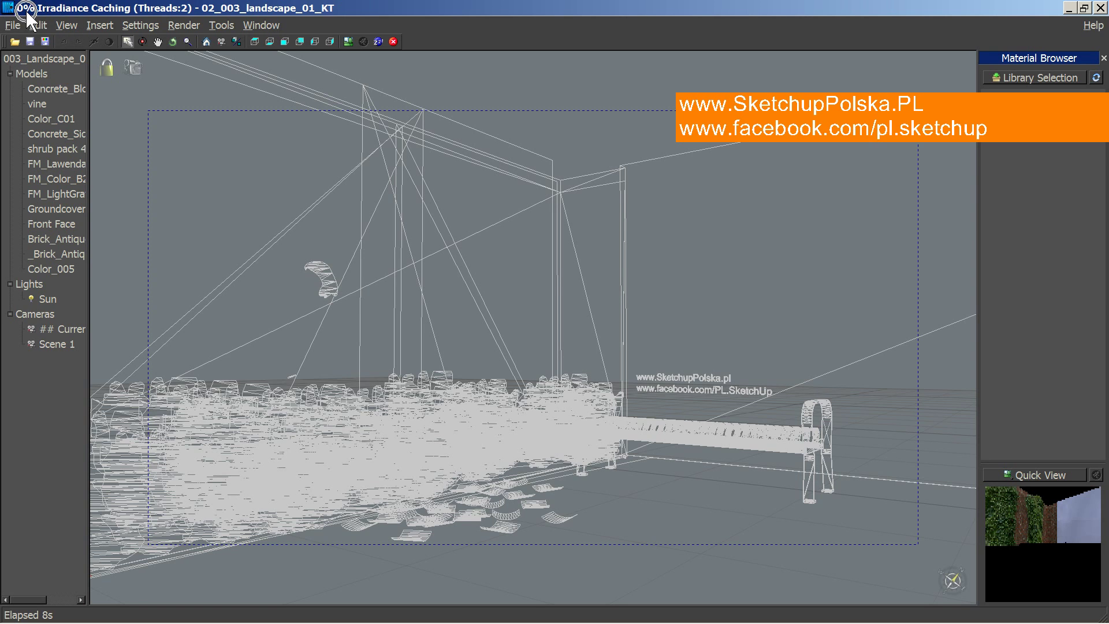
click(25, 10)
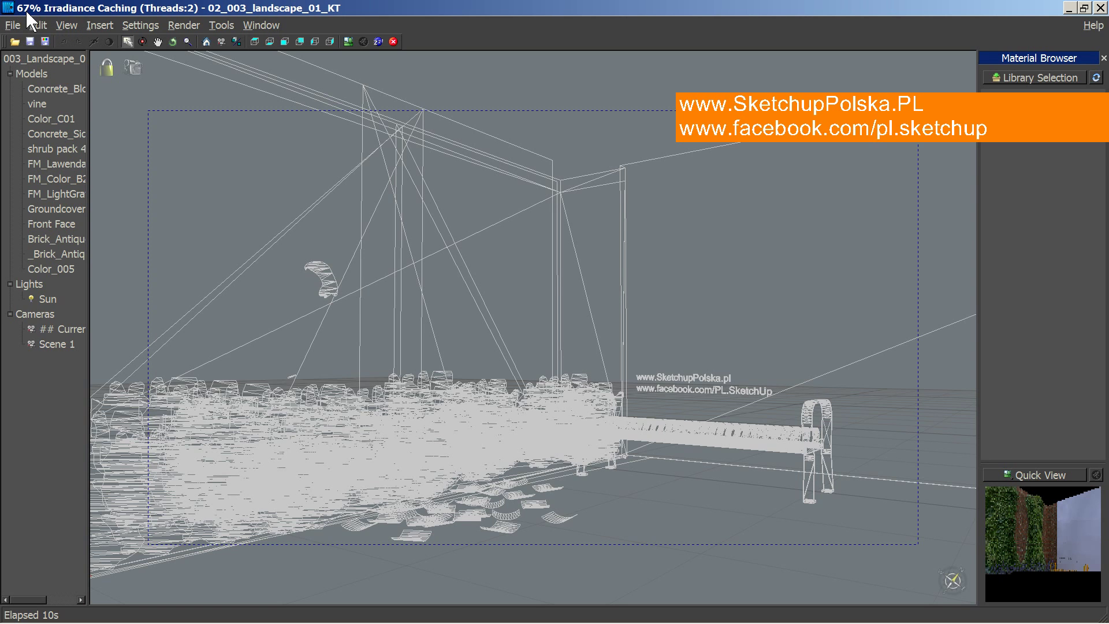
click(25, 11)
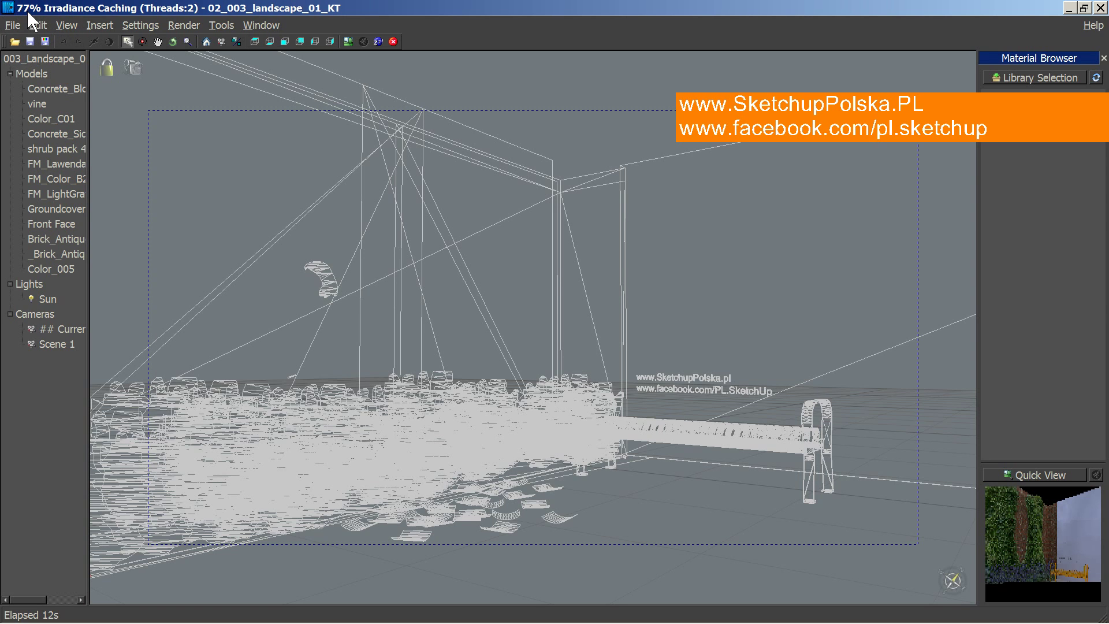
click(393, 44)
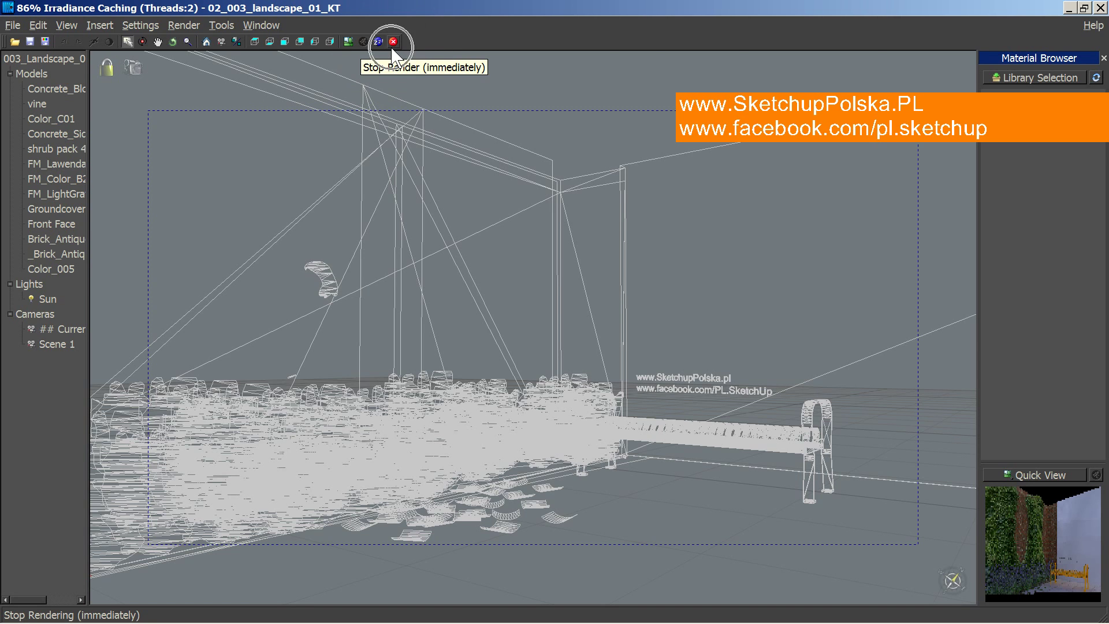
click(393, 49)
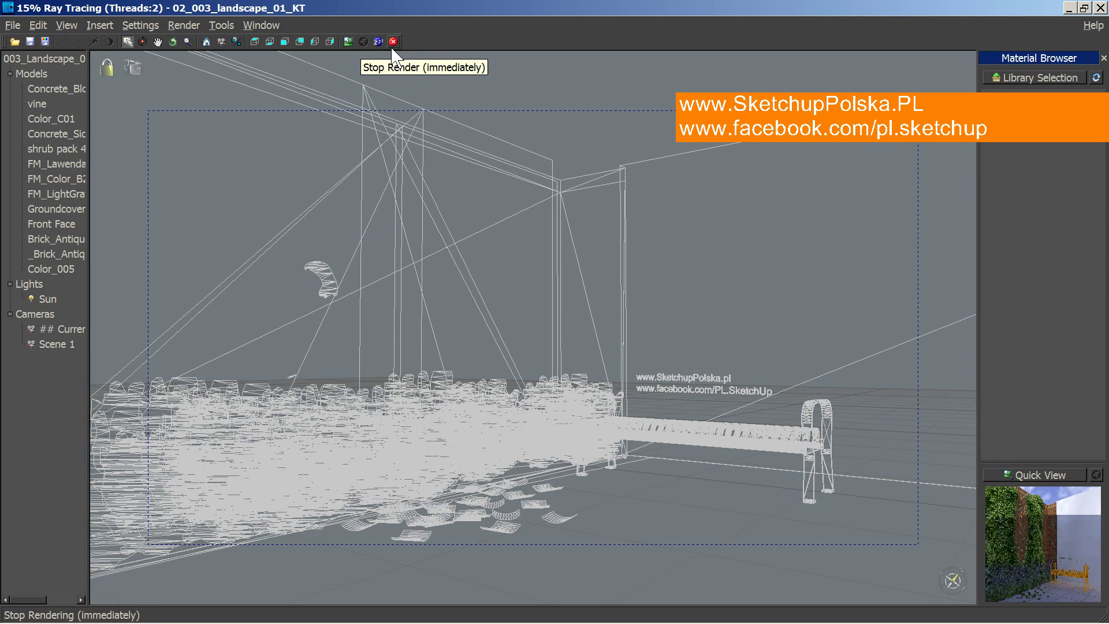
click(1052, 534)
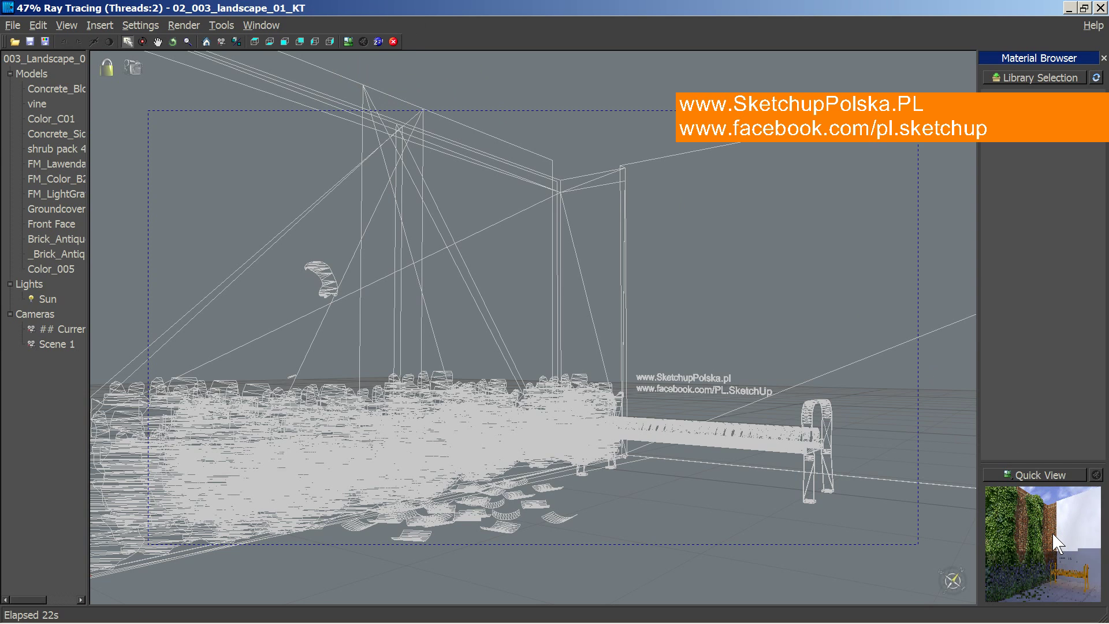
click(1053, 533)
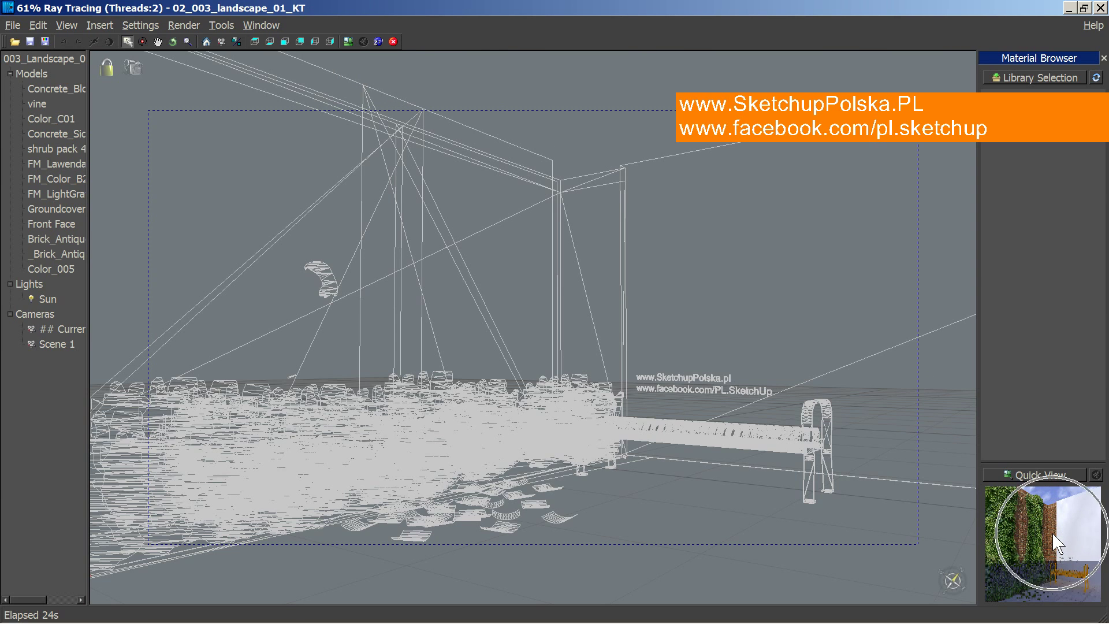
click(1053, 533)
click(359, 283)
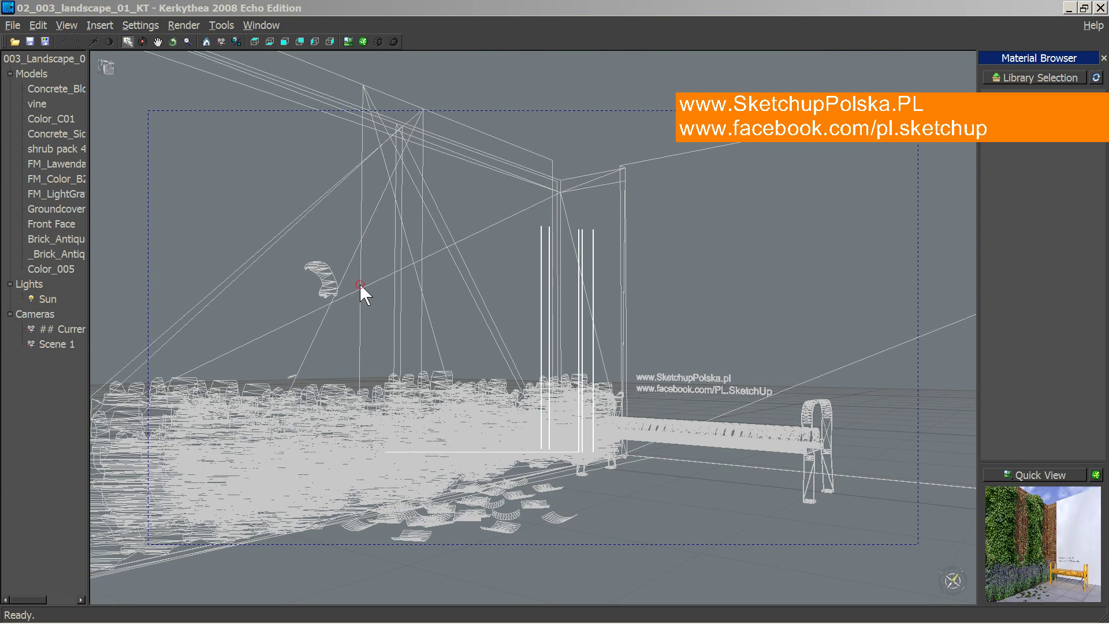
Show the rendered image and maximize its window to inspect the whole garden scene.
click(349, 43)
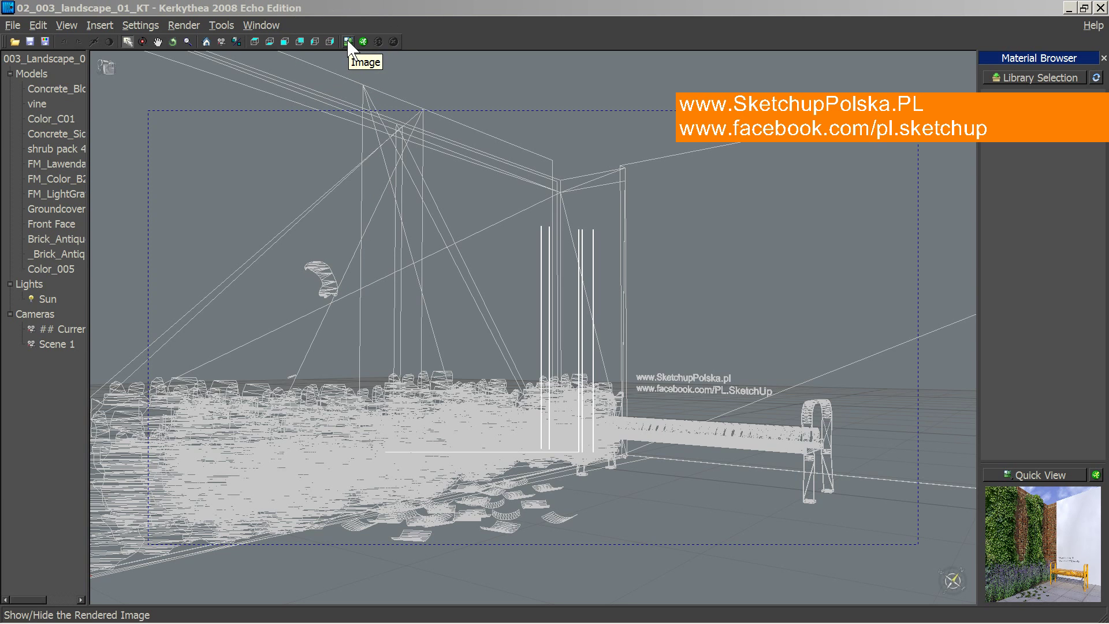
click(349, 43)
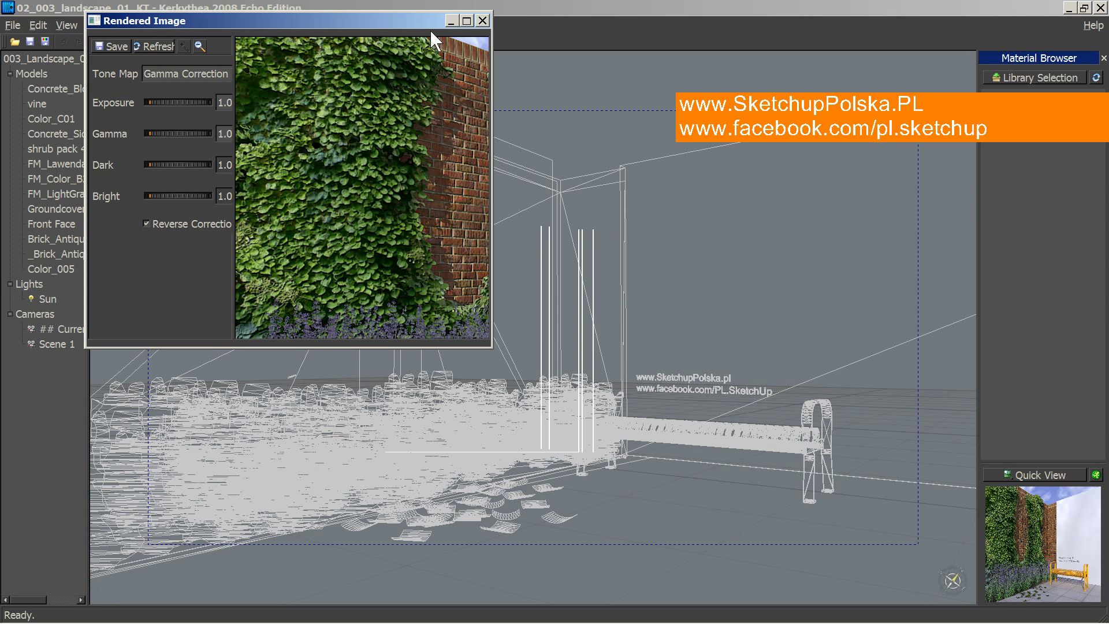
click(467, 22)
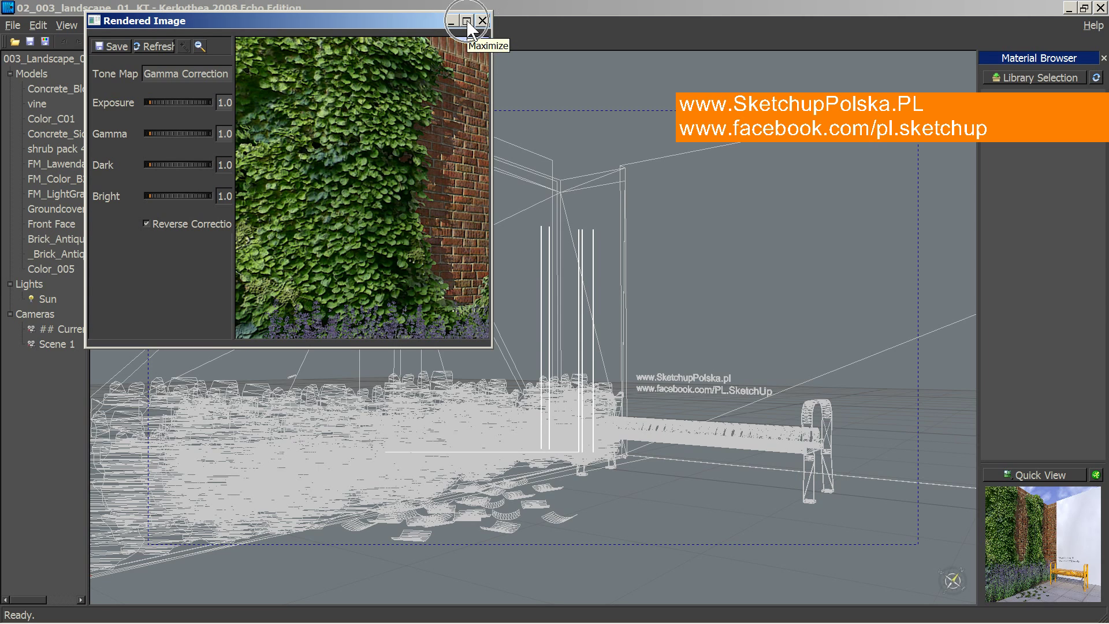
click(467, 22)
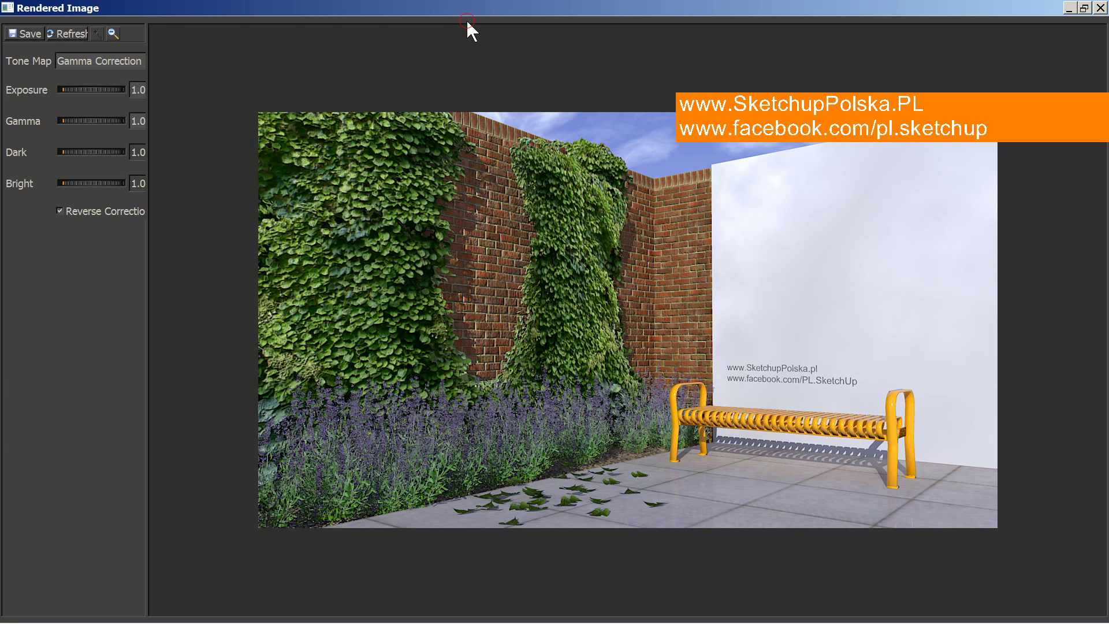